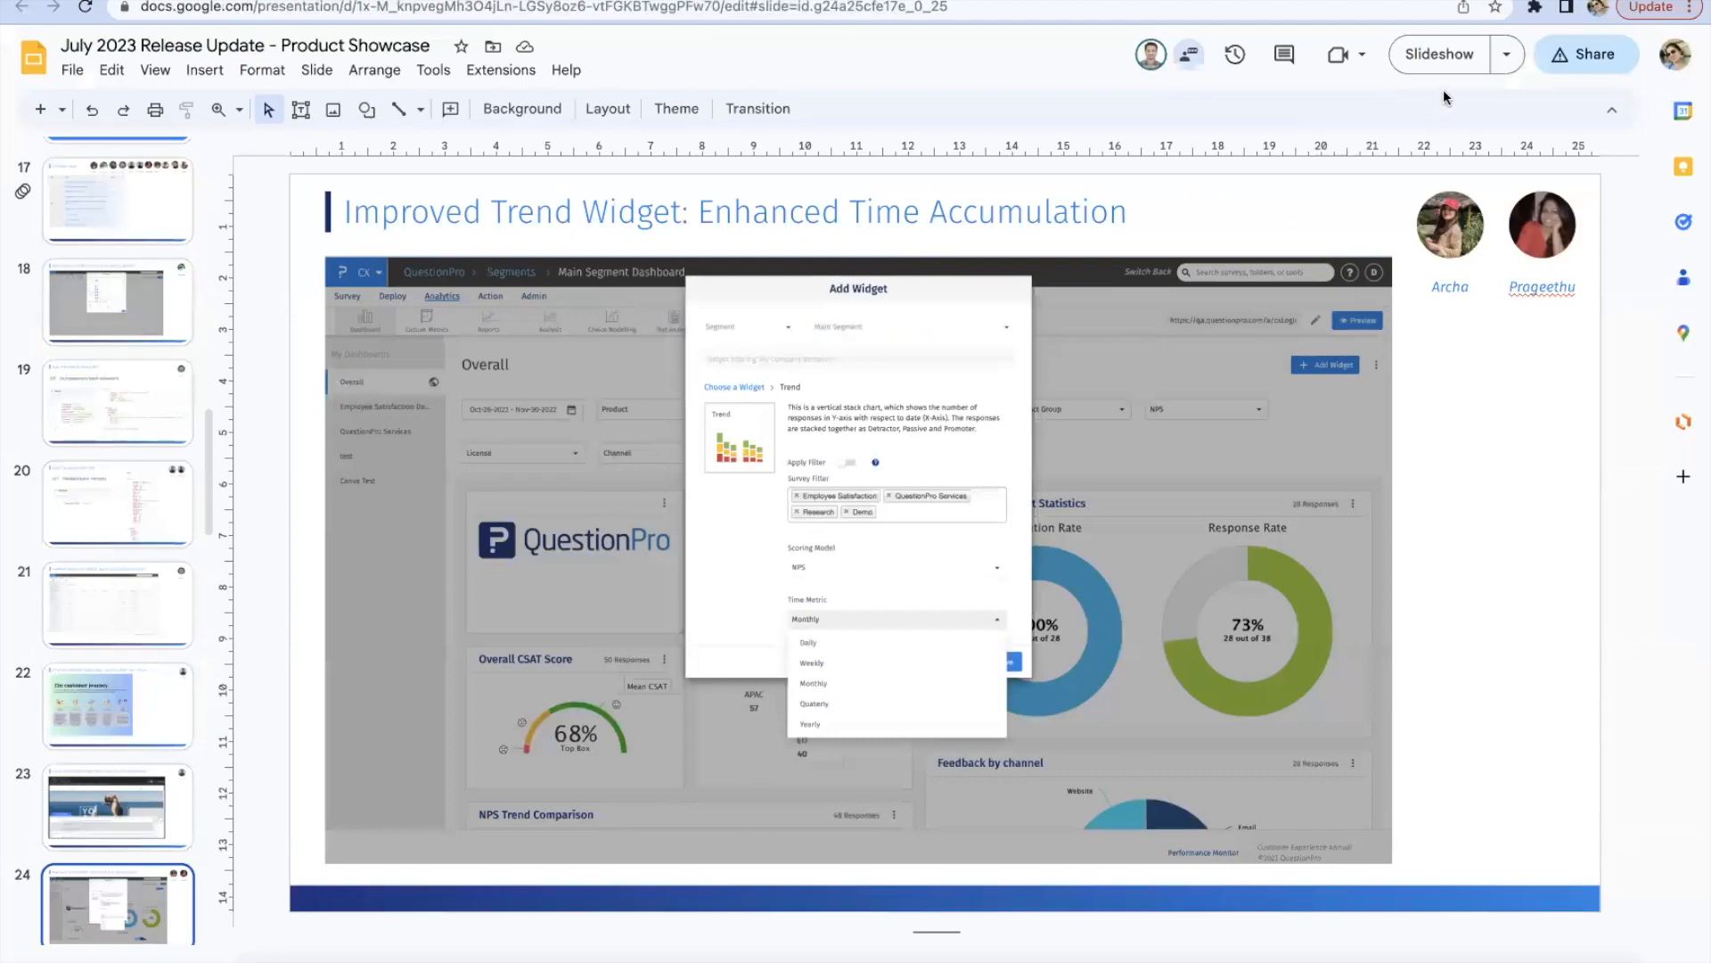
Step: Present the slide deck full screen, advance to the Cross tab widget slide and leave the presentation
click(1447, 64)
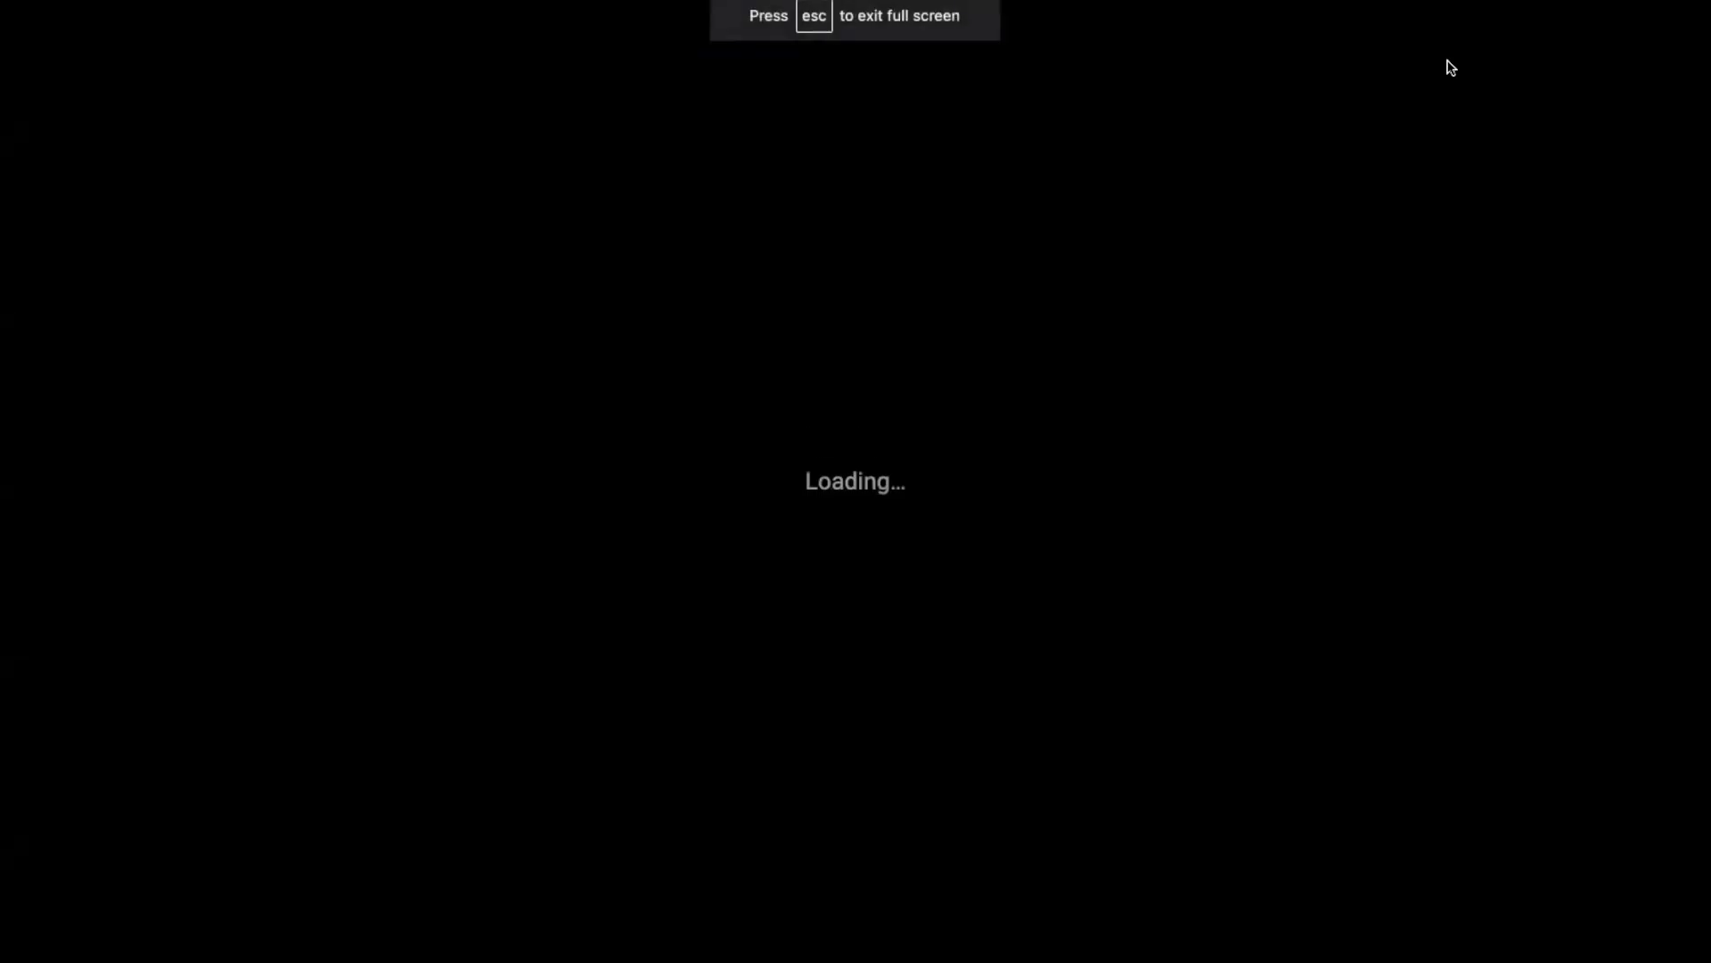
key(Right)
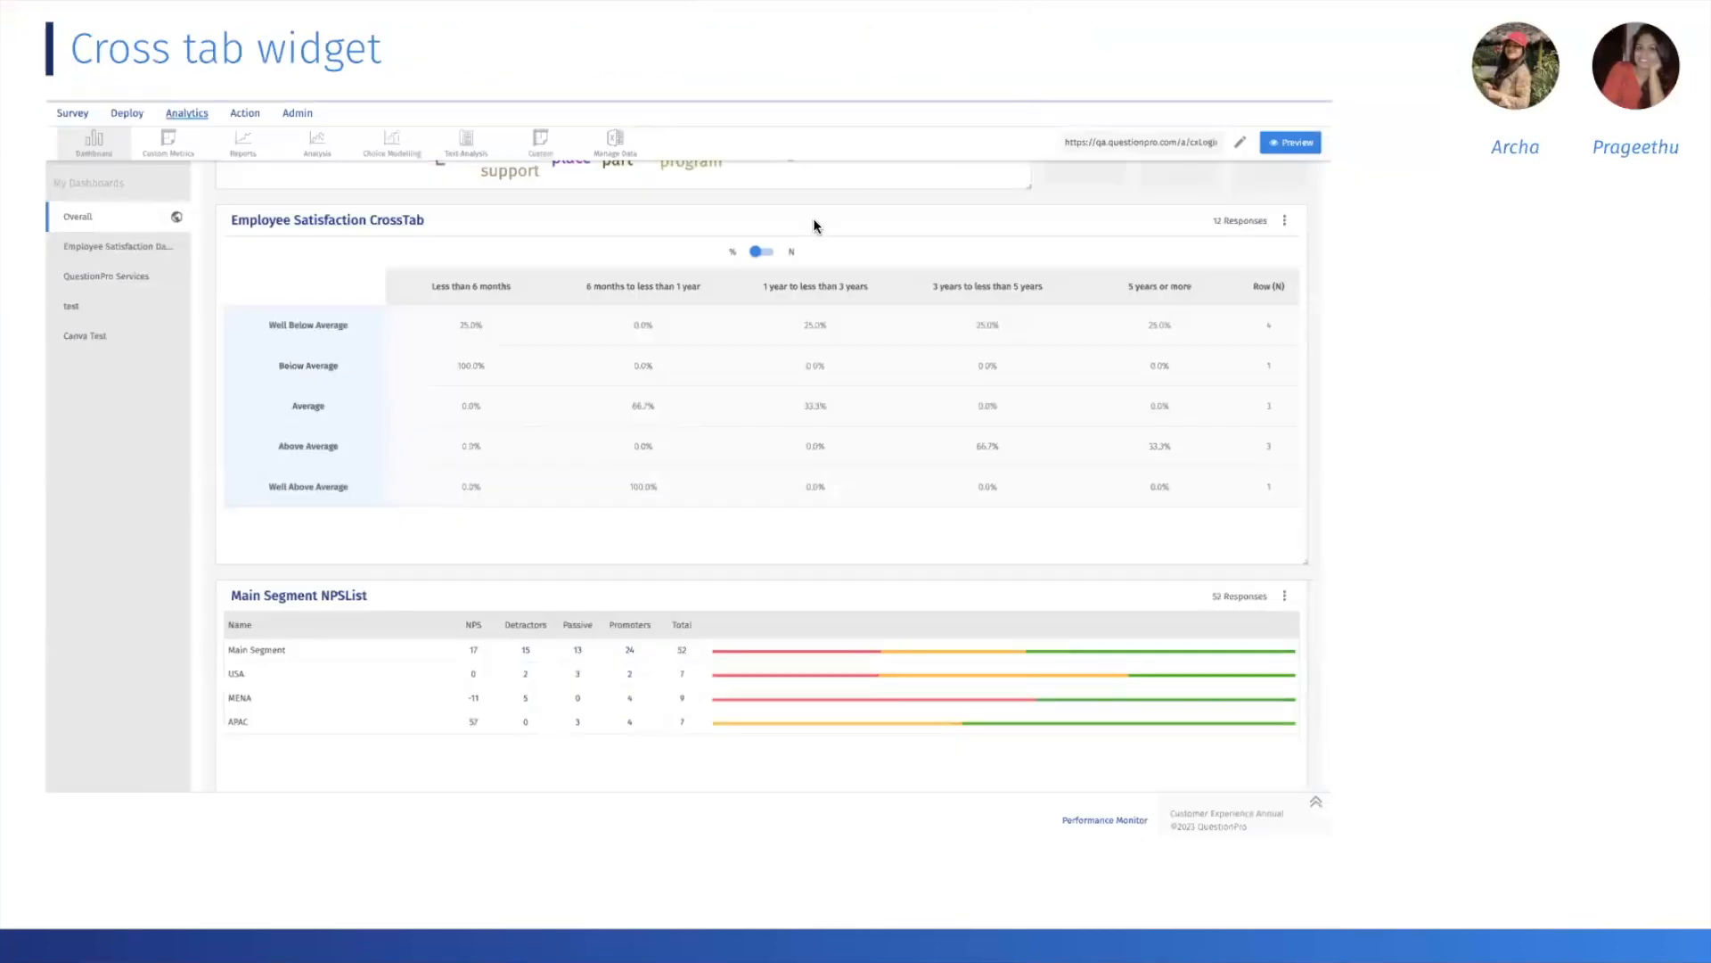
key(Escape)
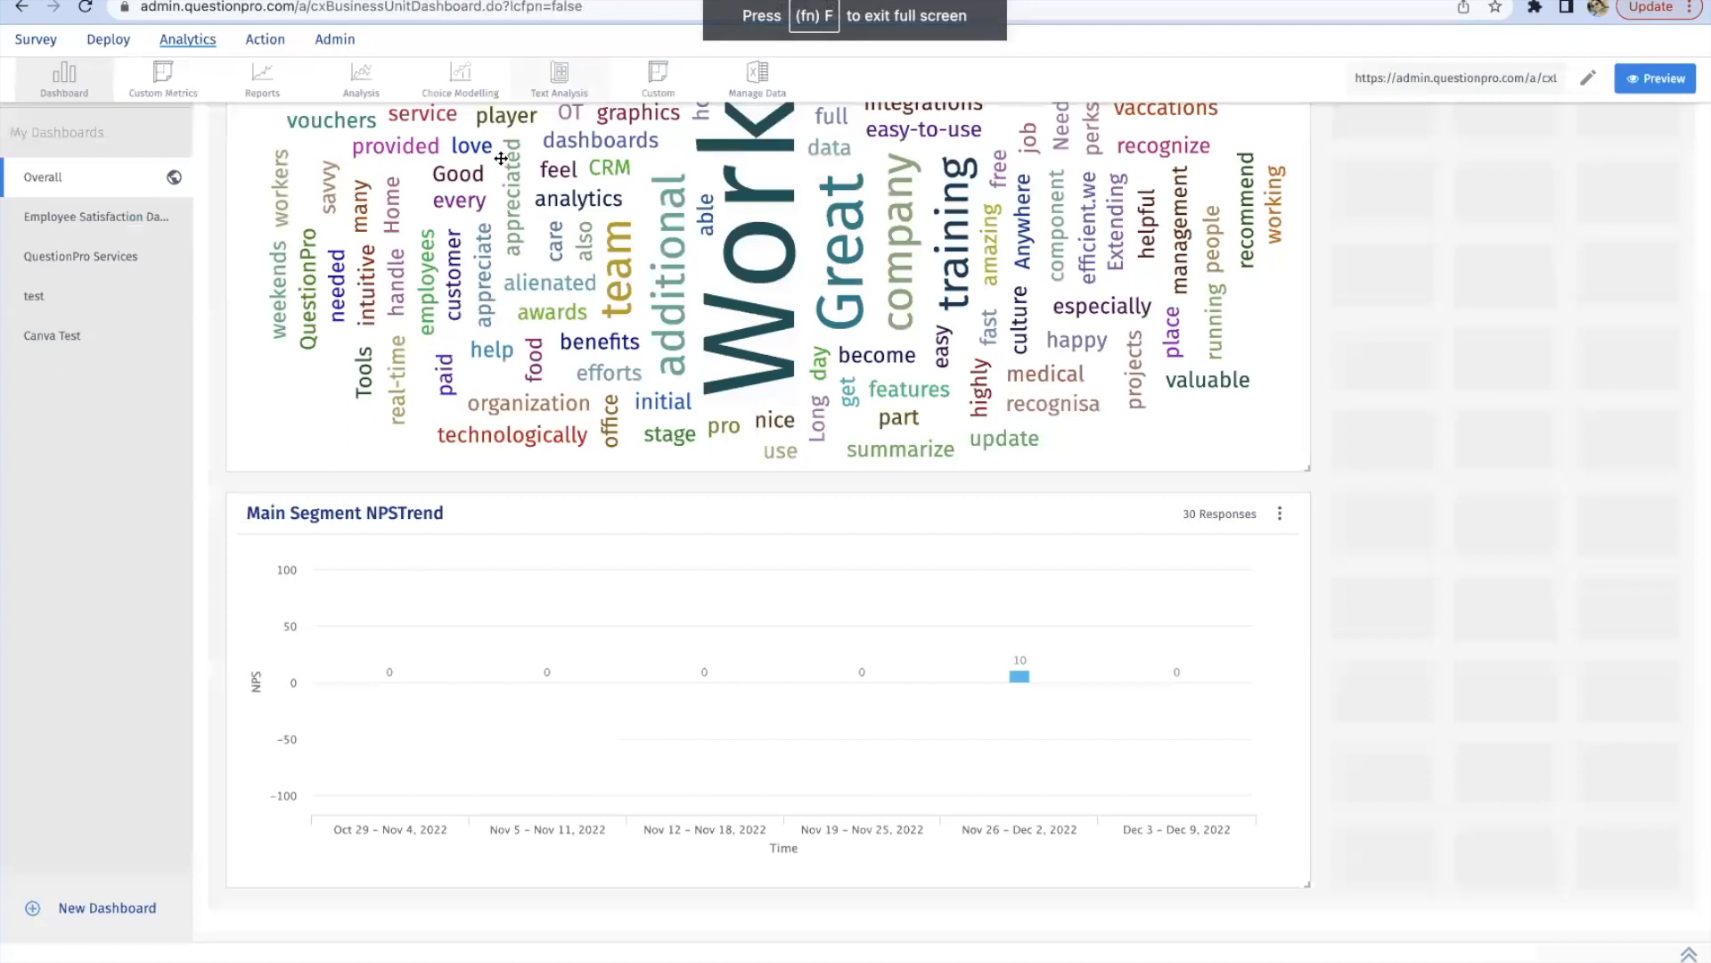
Step: Switch to the QuestionPro dashboard and open the Employee Satisfaction CrossTab widget for editing
scroll(1402, 459, up, 10)
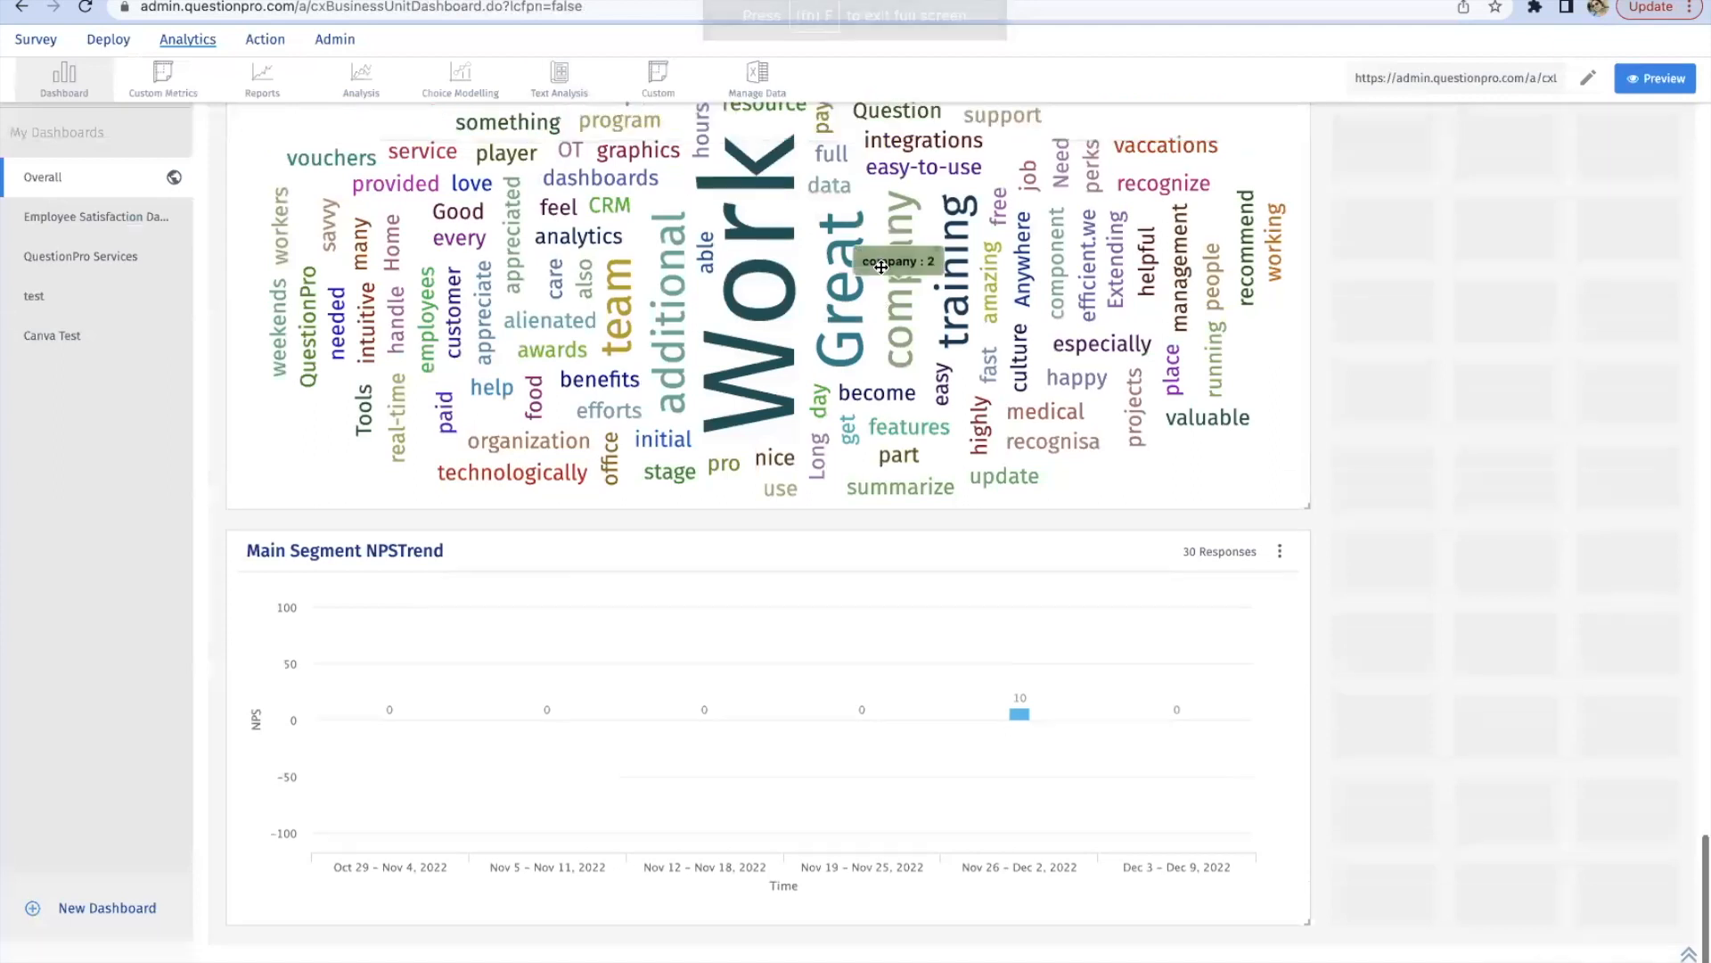
click(1402, 350)
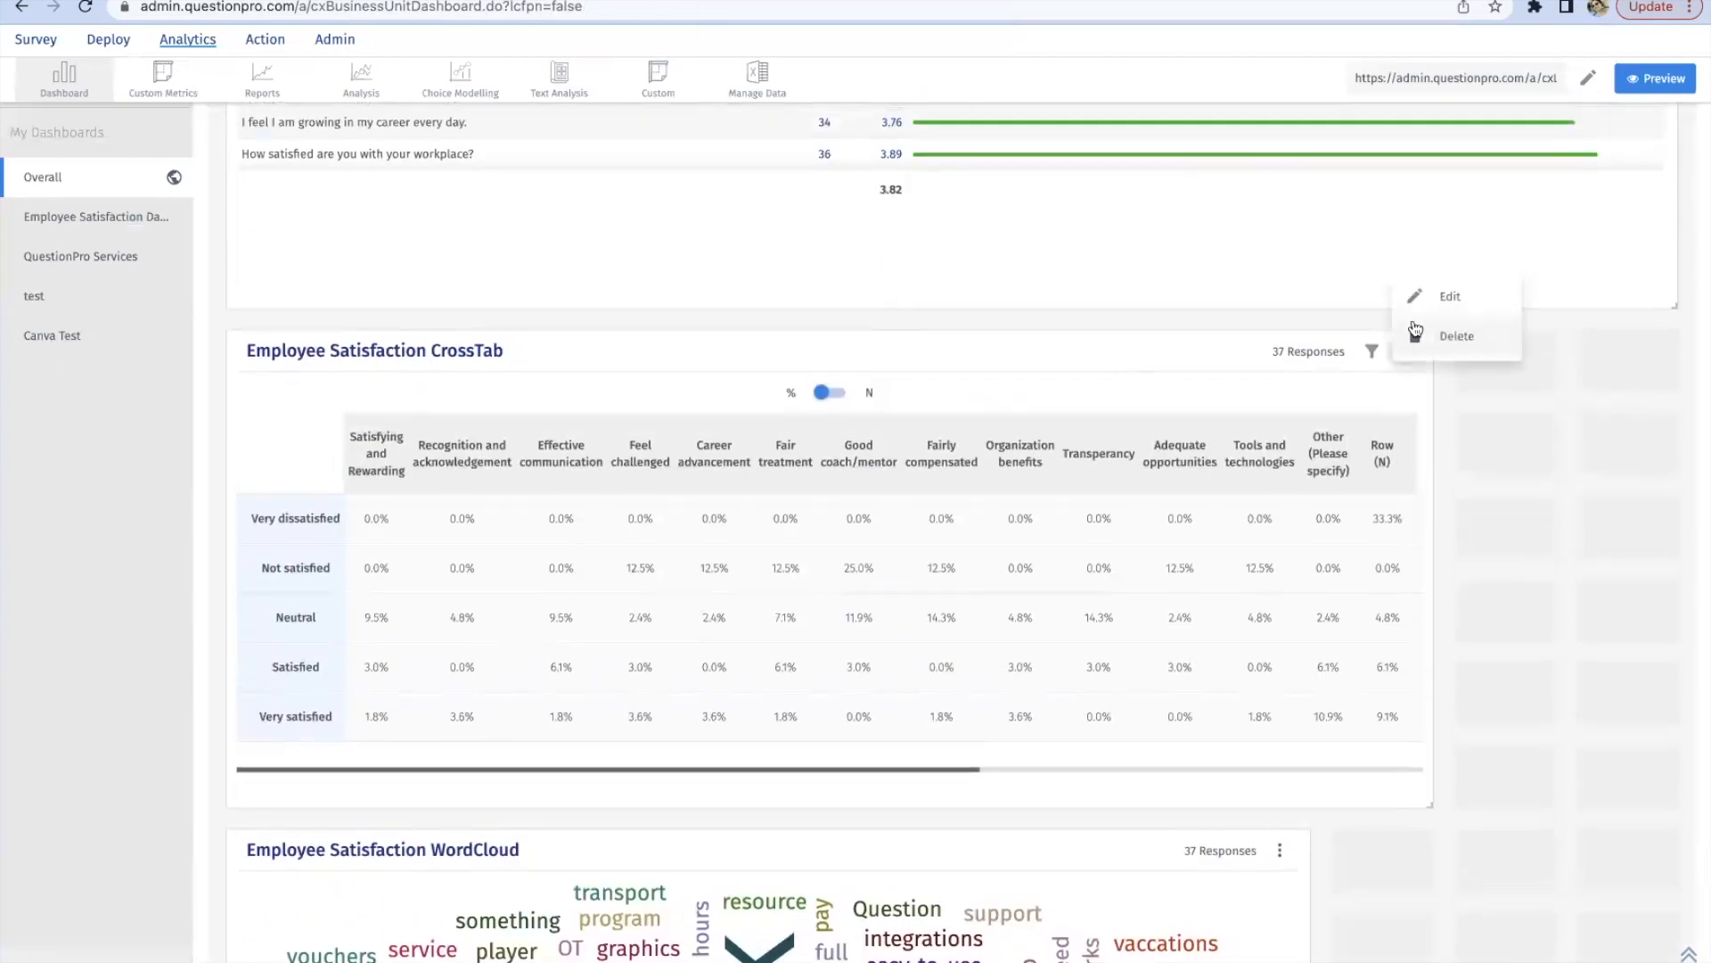
click(1409, 331)
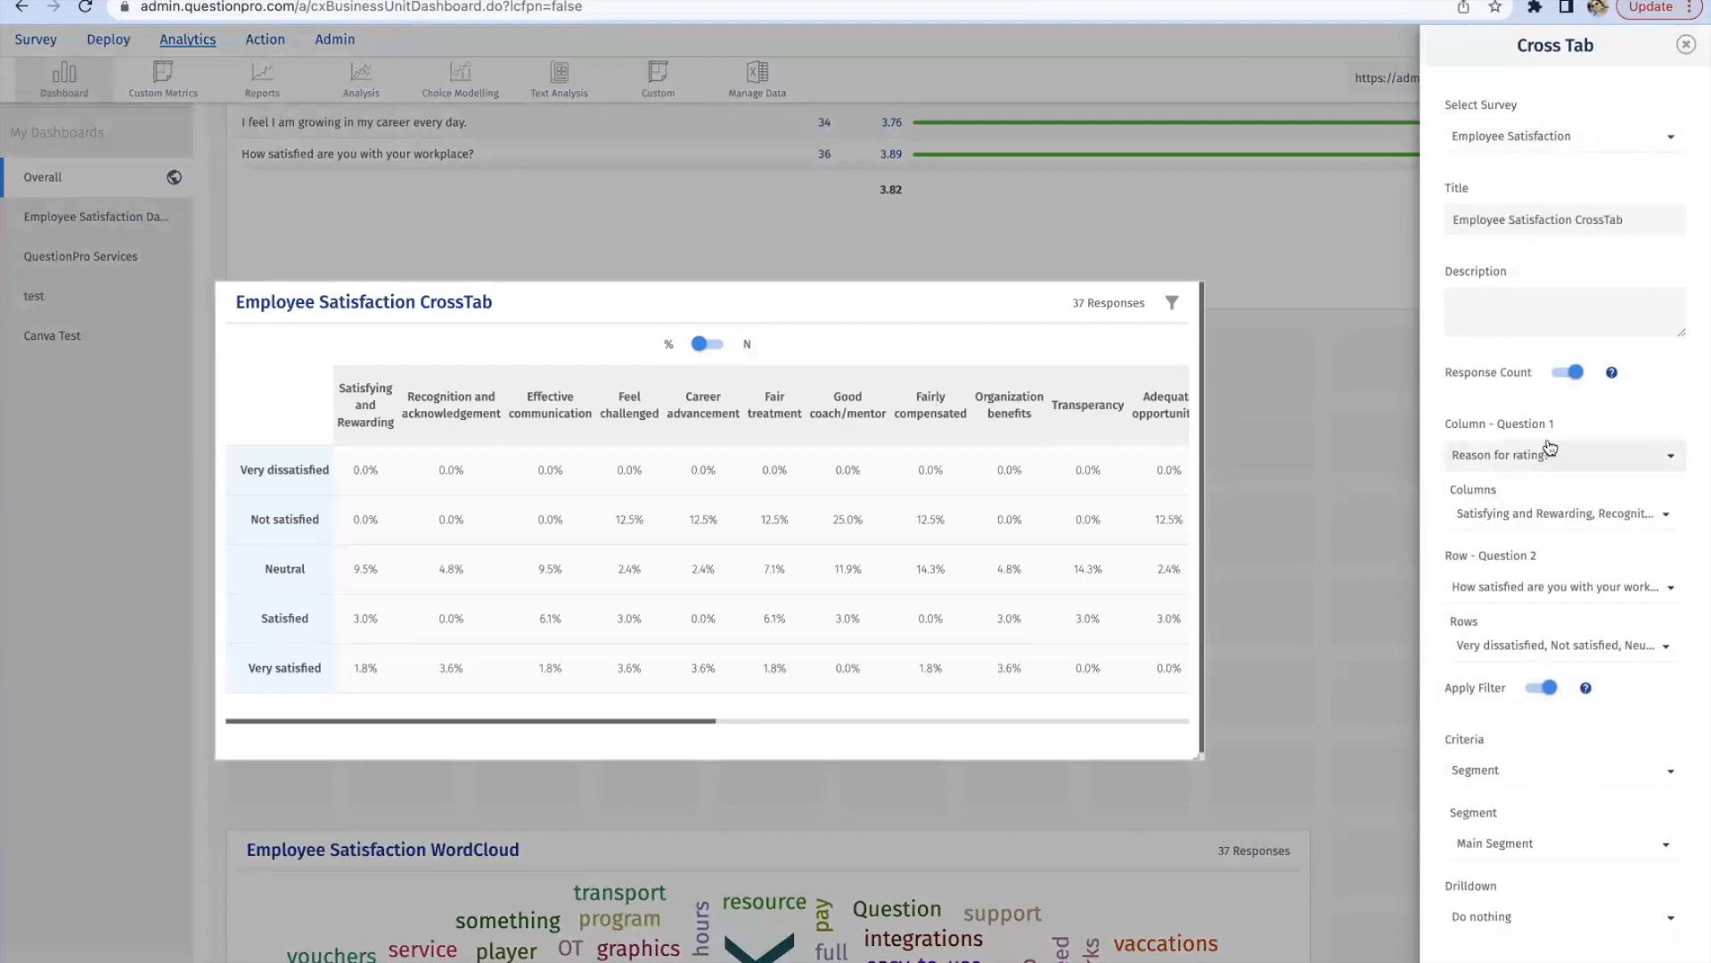
Step: Examine the available column options and filter criteria in the Cross Tab widget's settings, then close them
click(1497, 519)
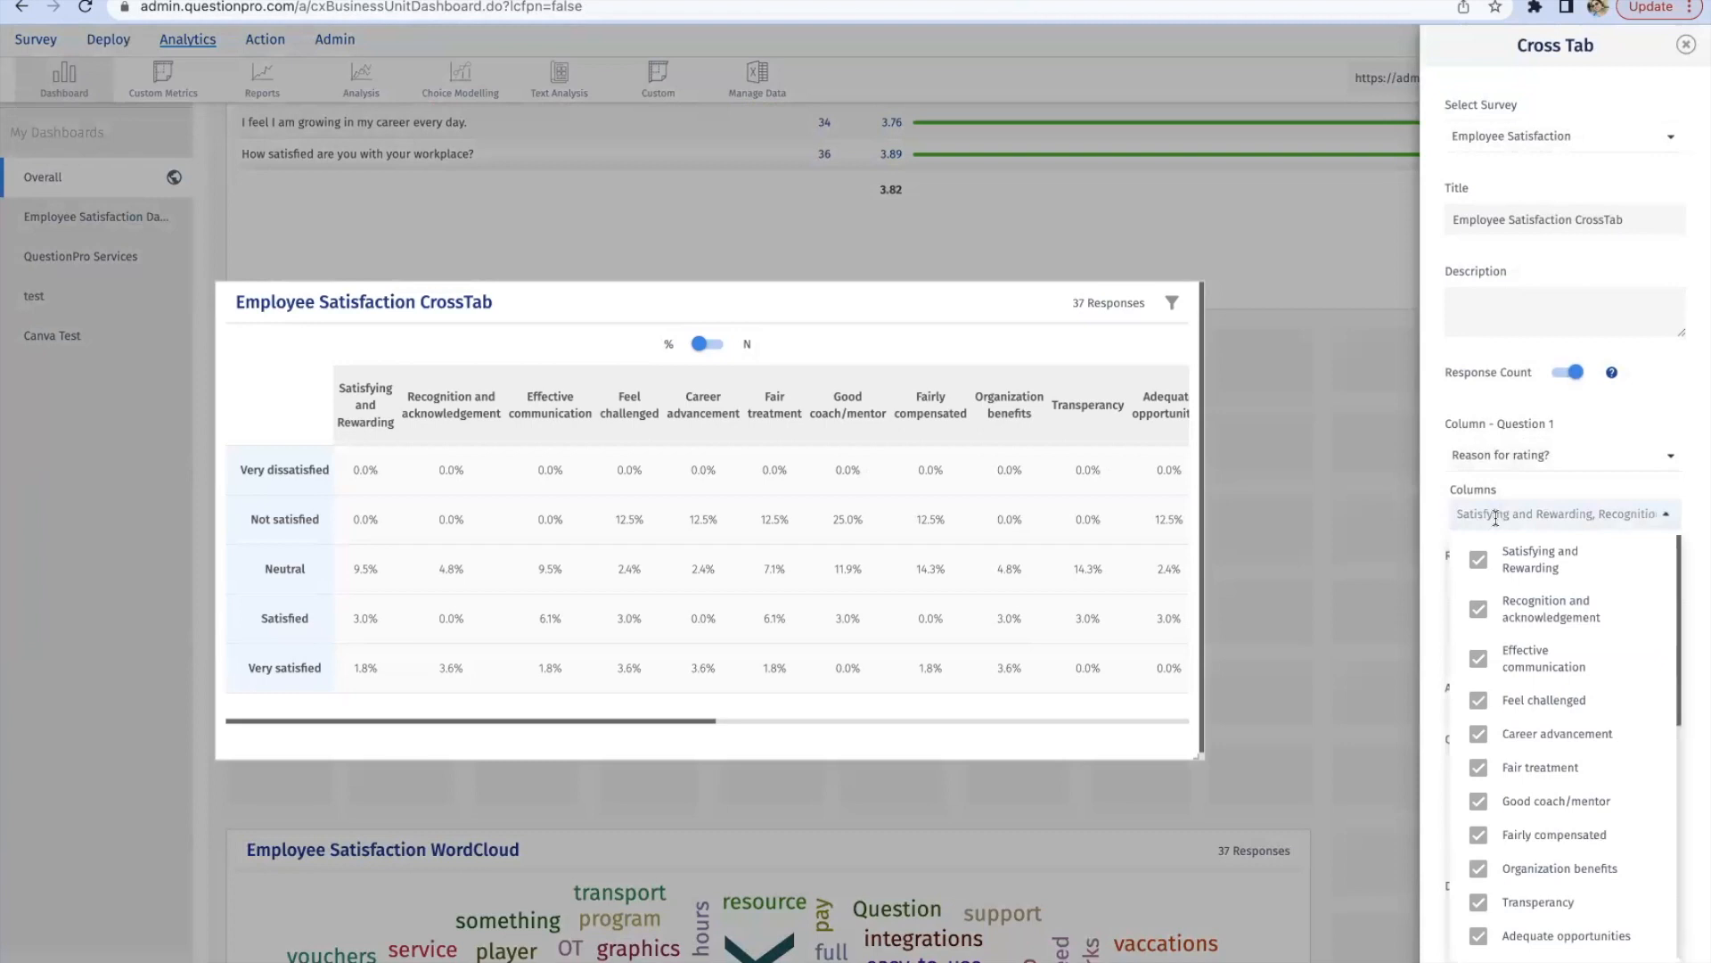
click(1436, 501)
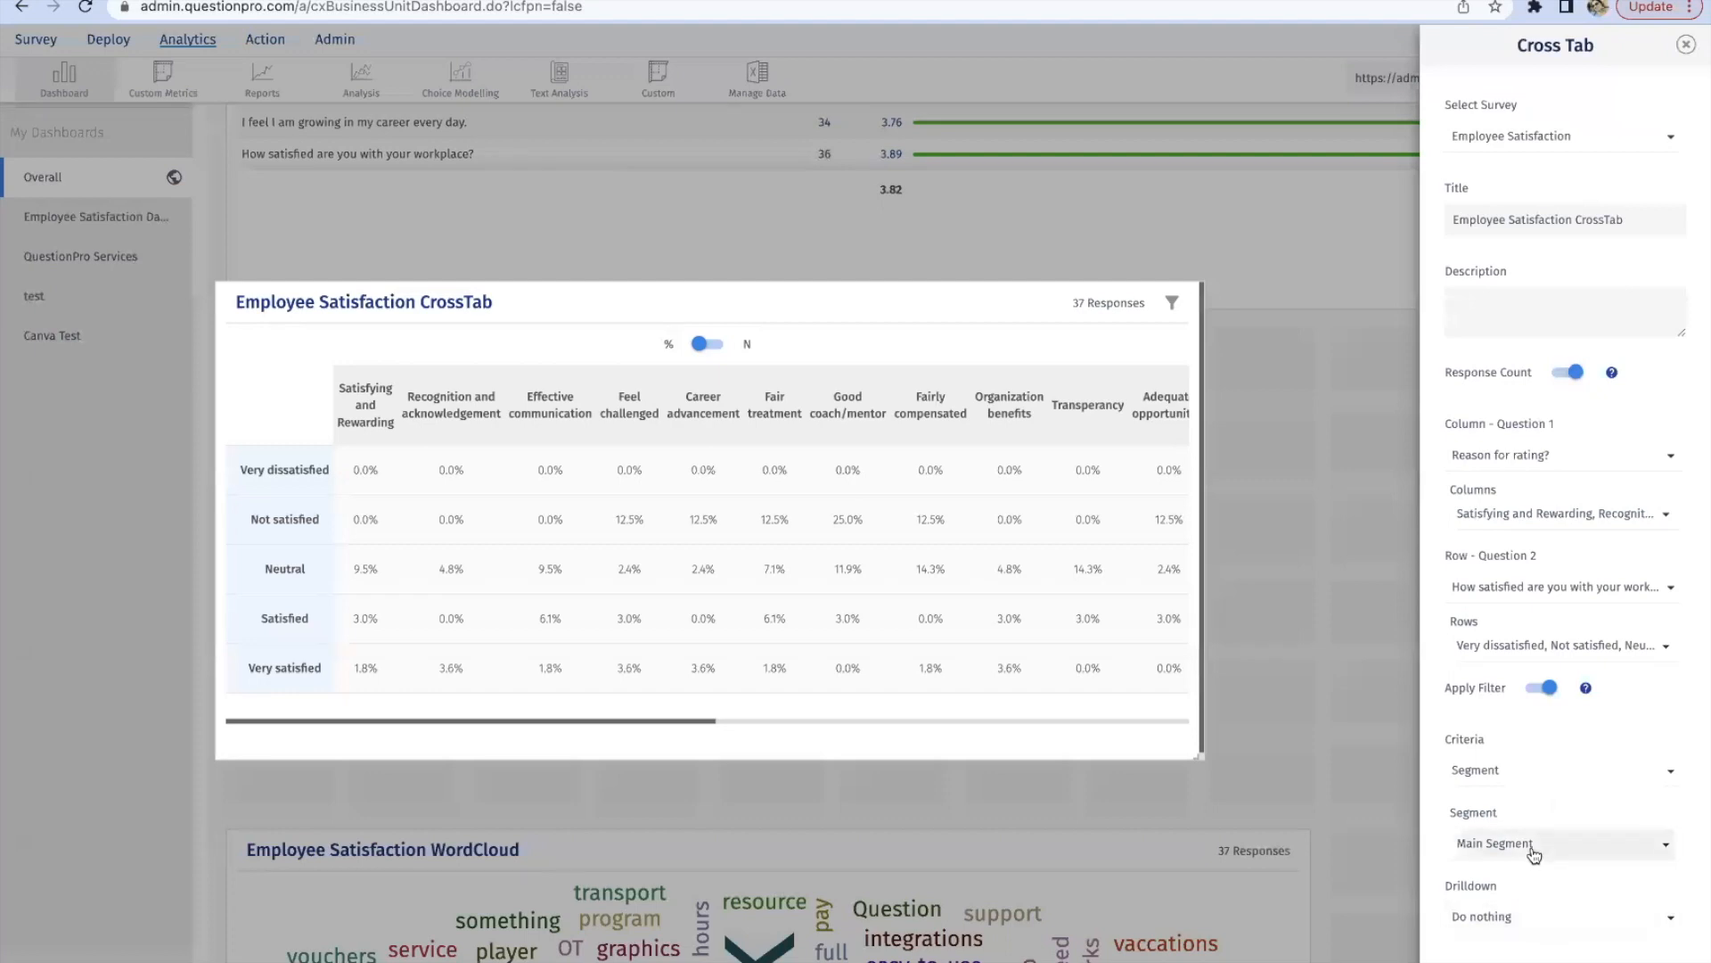
click(1535, 772)
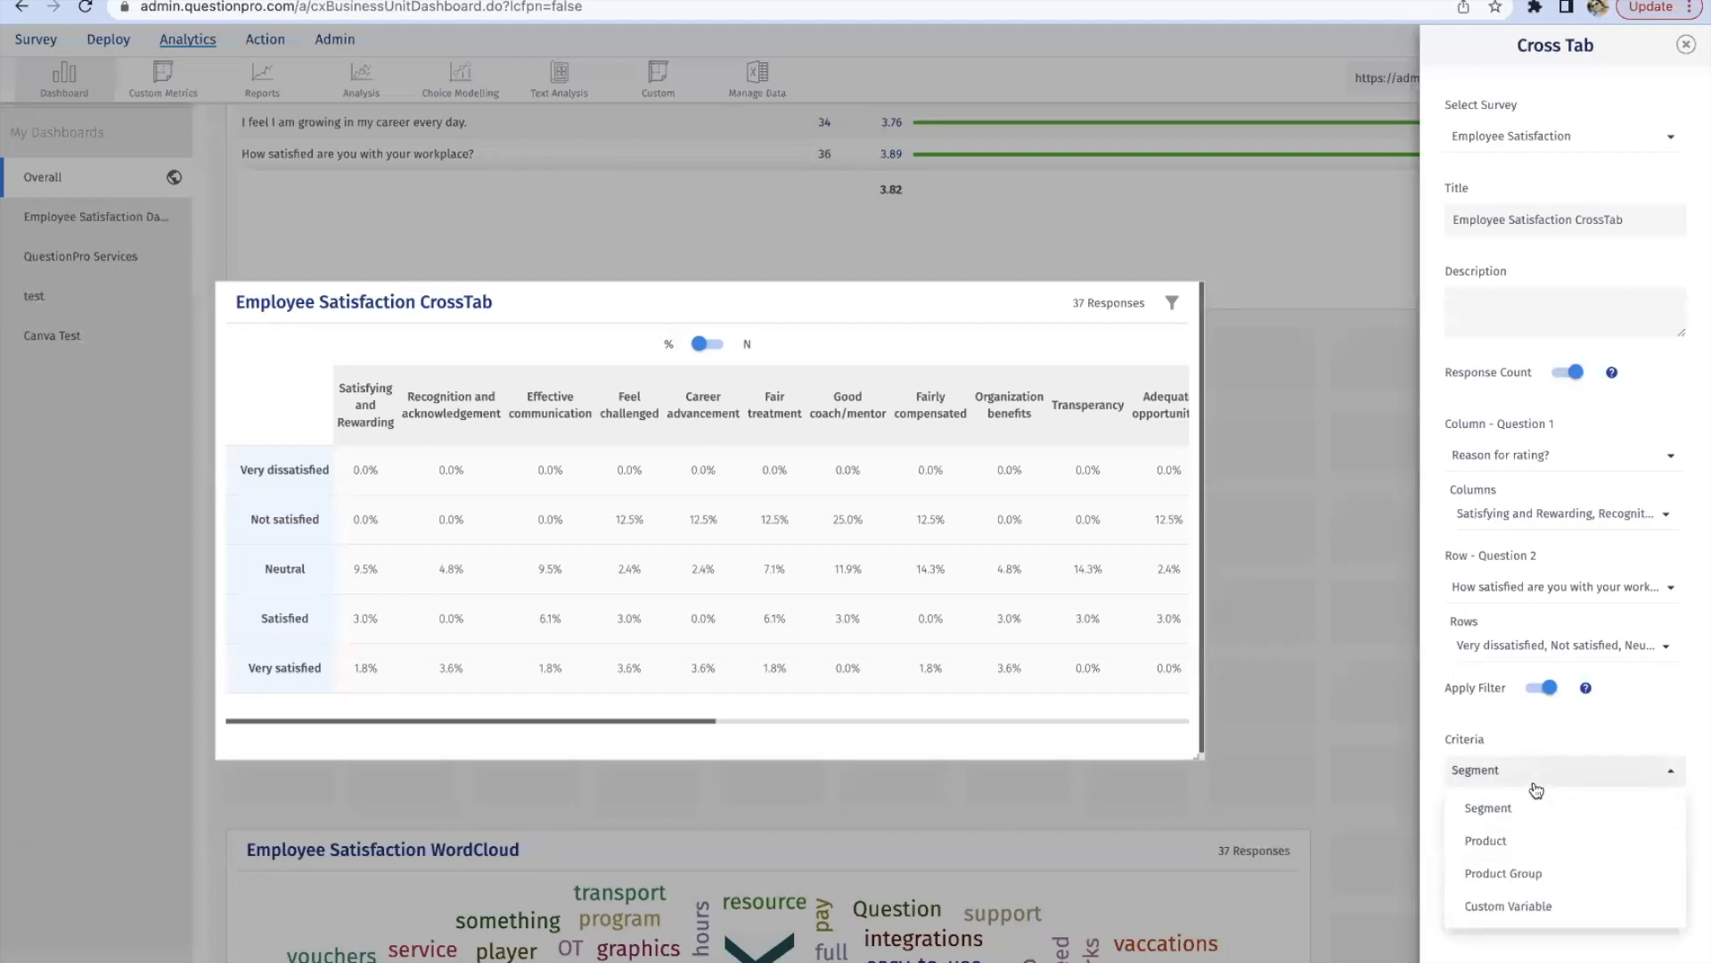
click(1408, 523)
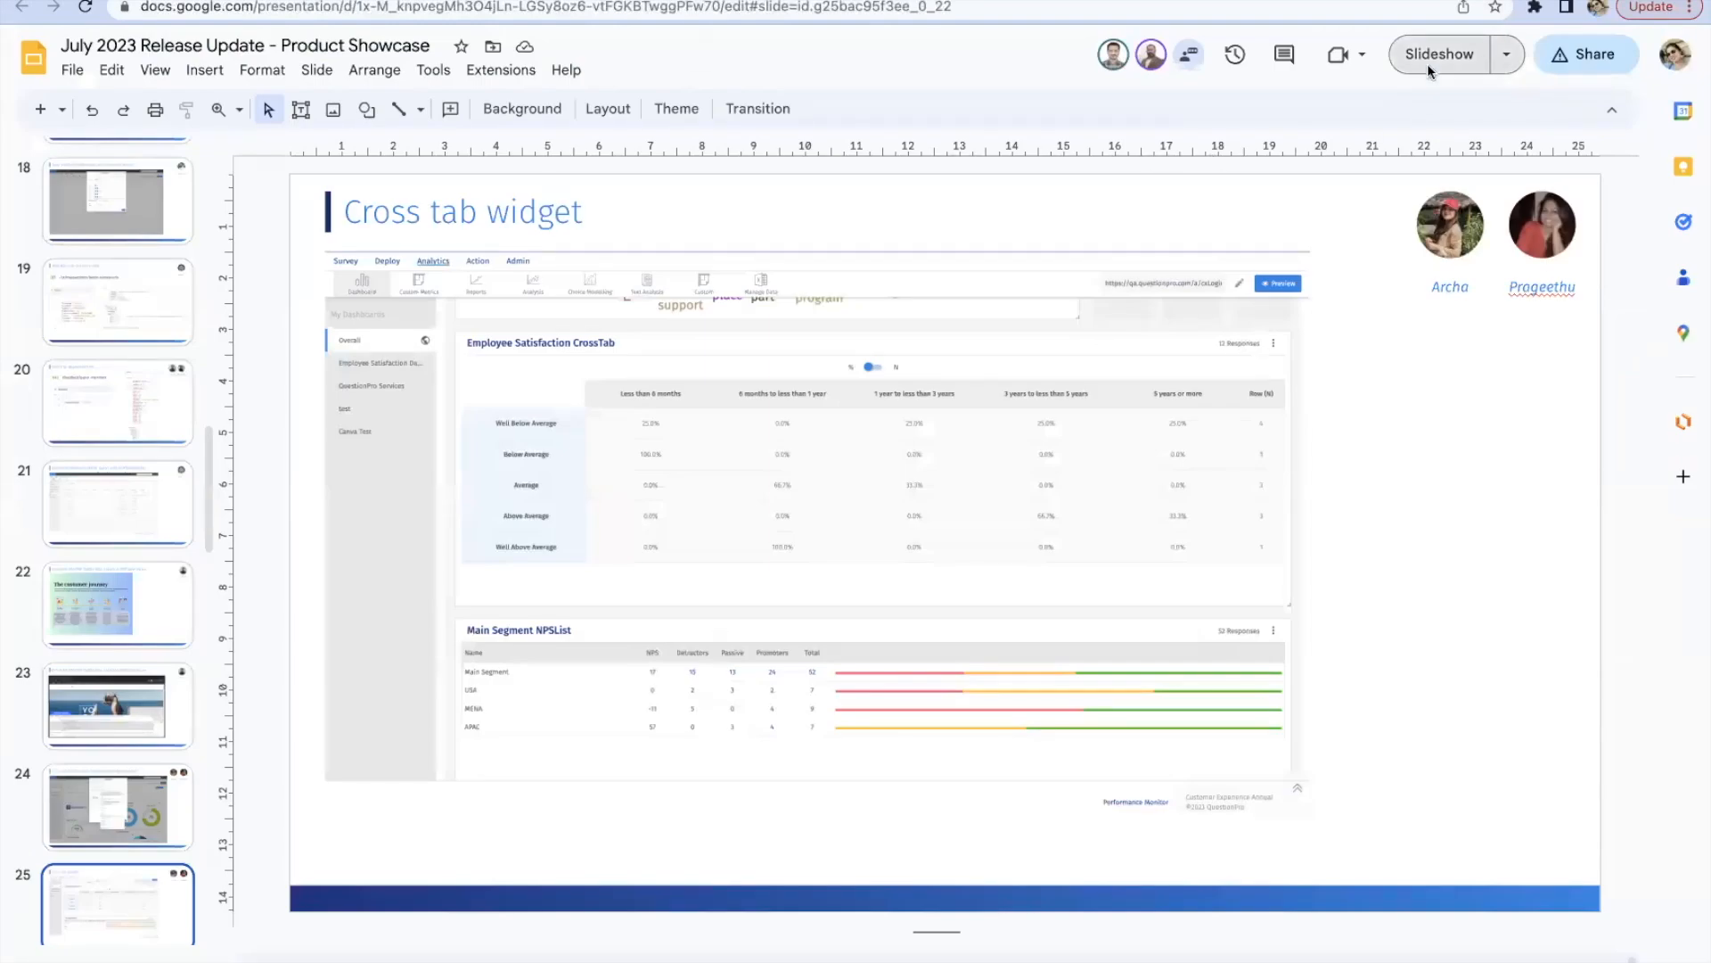
Step: Present the Google Slides deck from the Cross tab widget slide, advance to the Word cloud widget slide and exit
click(1428, 63)
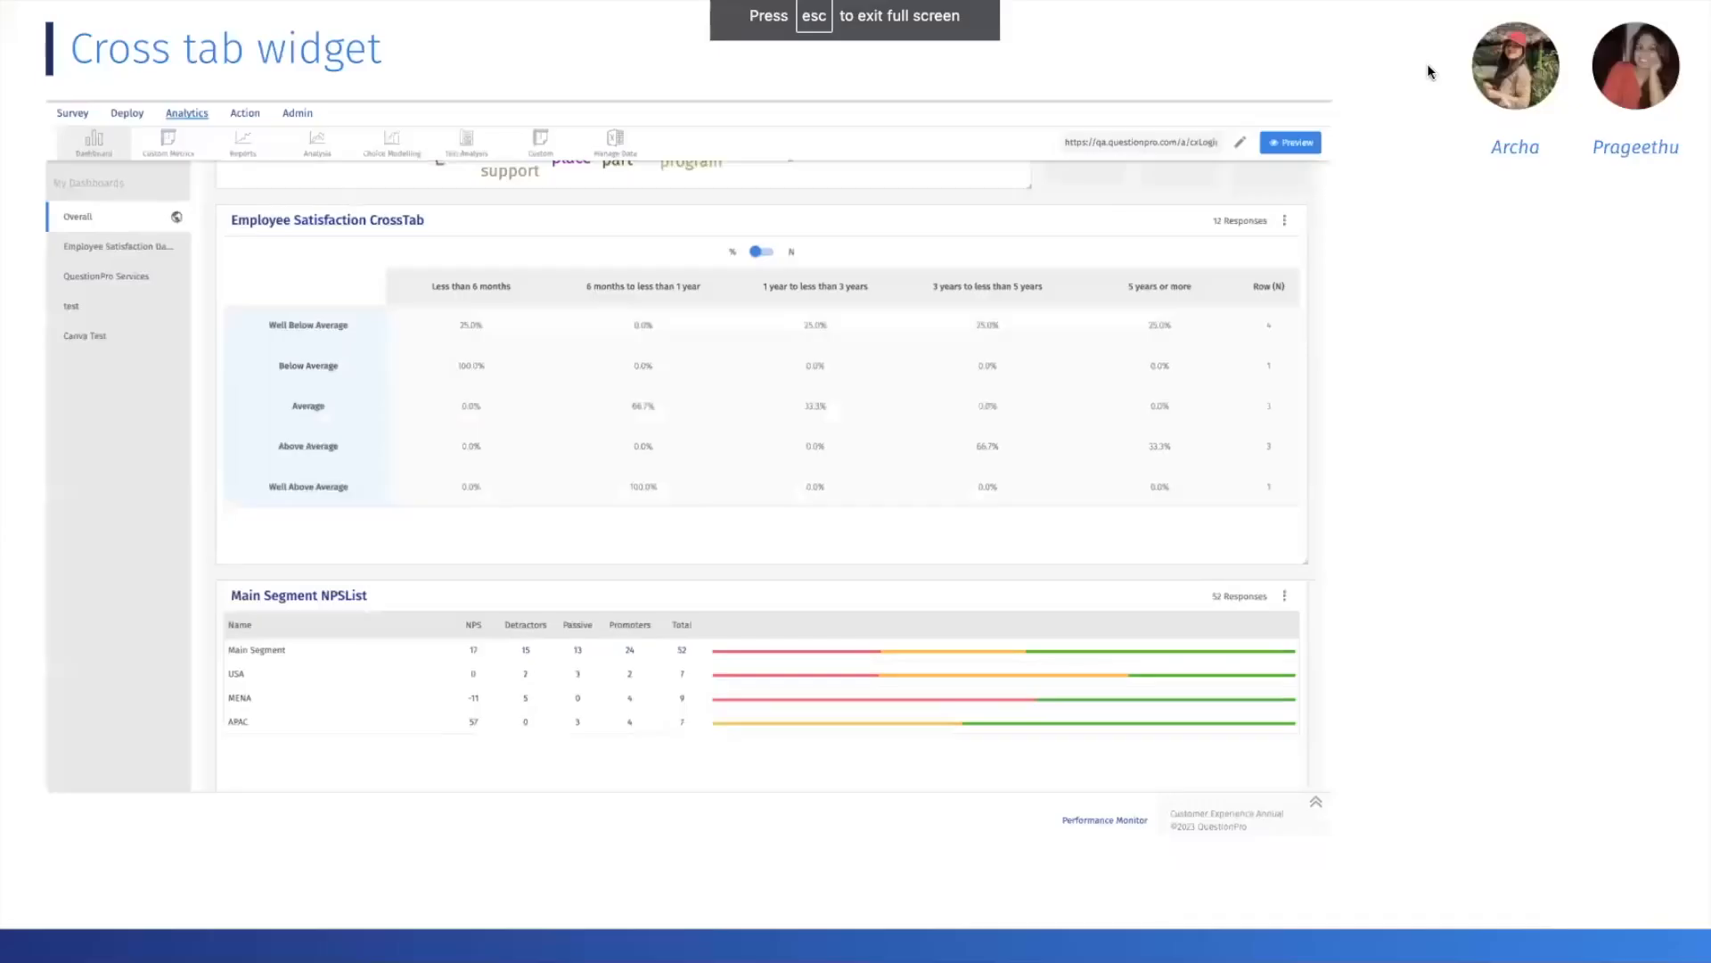
key(Right)
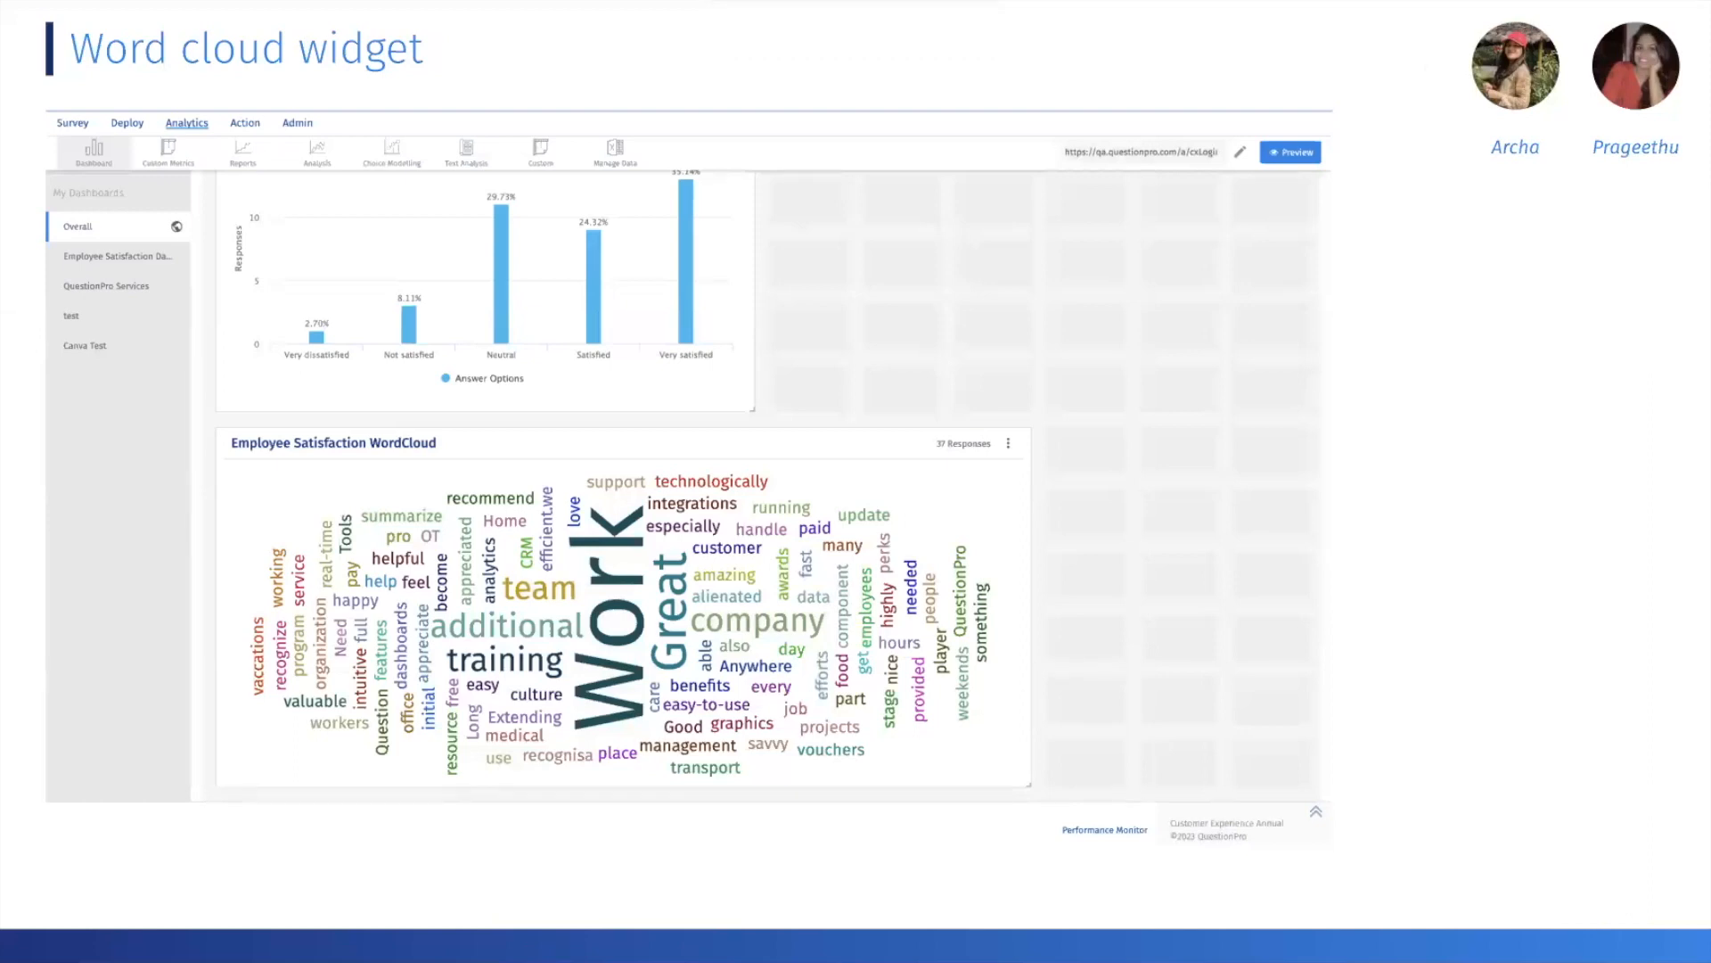
key(Escape)
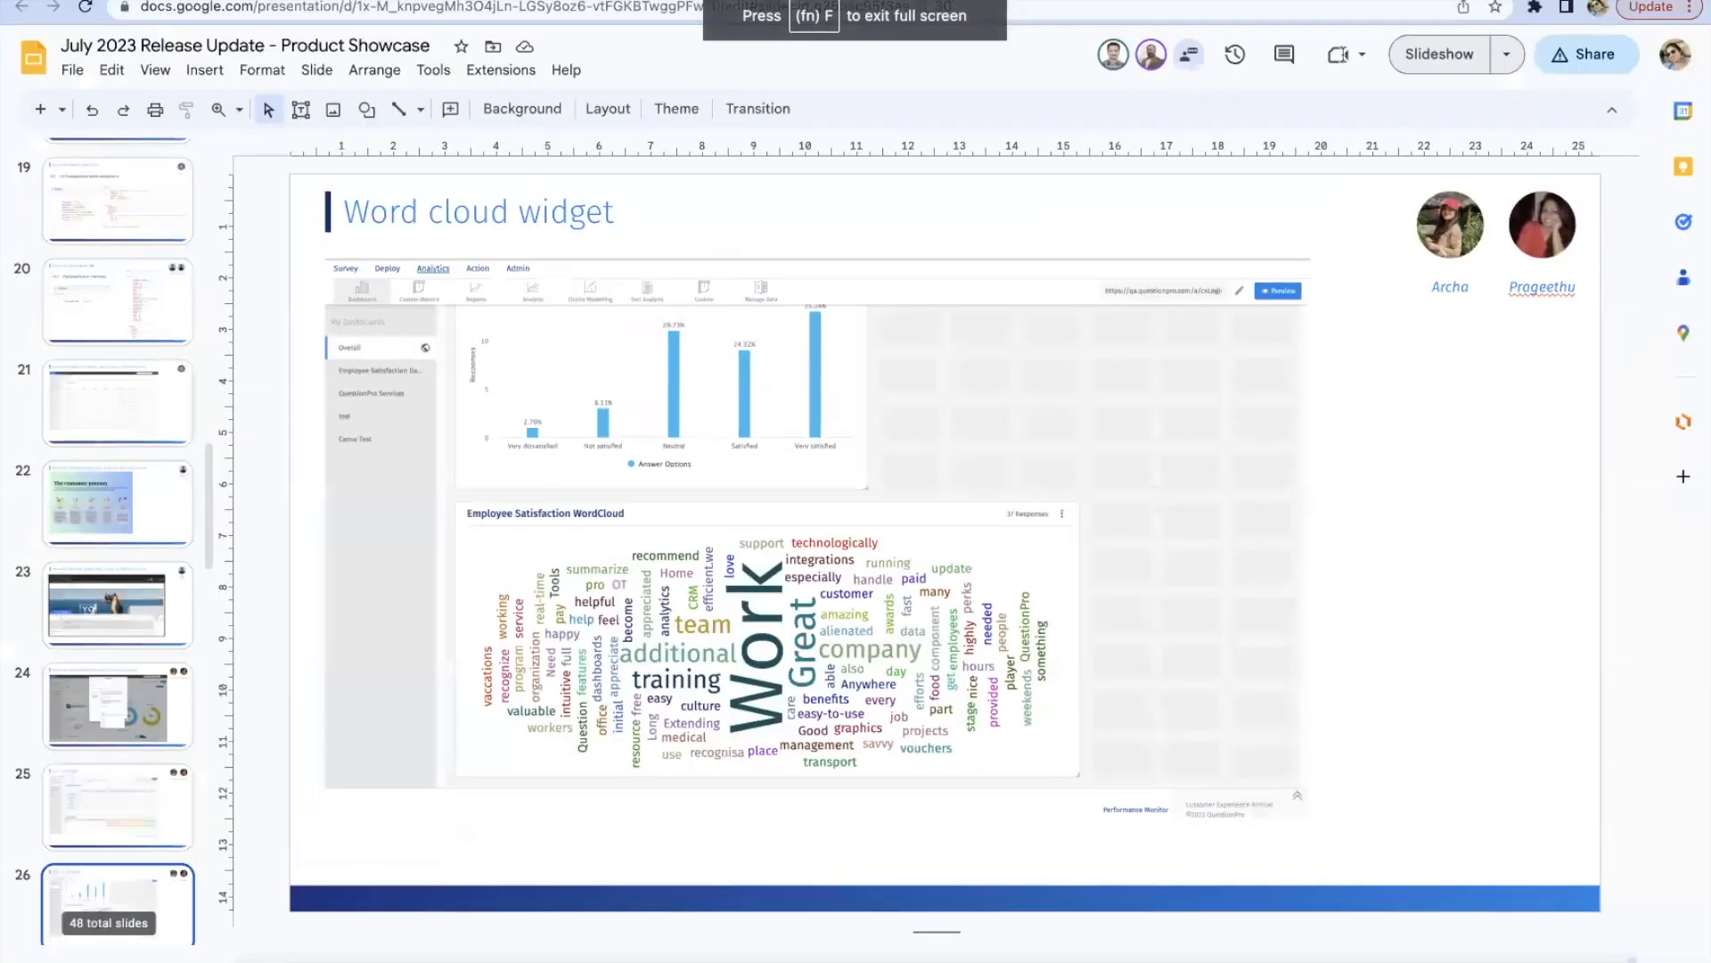
Step: Switch back to the QuestionPro dashboard and view the existing Employee Satisfaction WordCloud widget
key(ctrl+Tab)
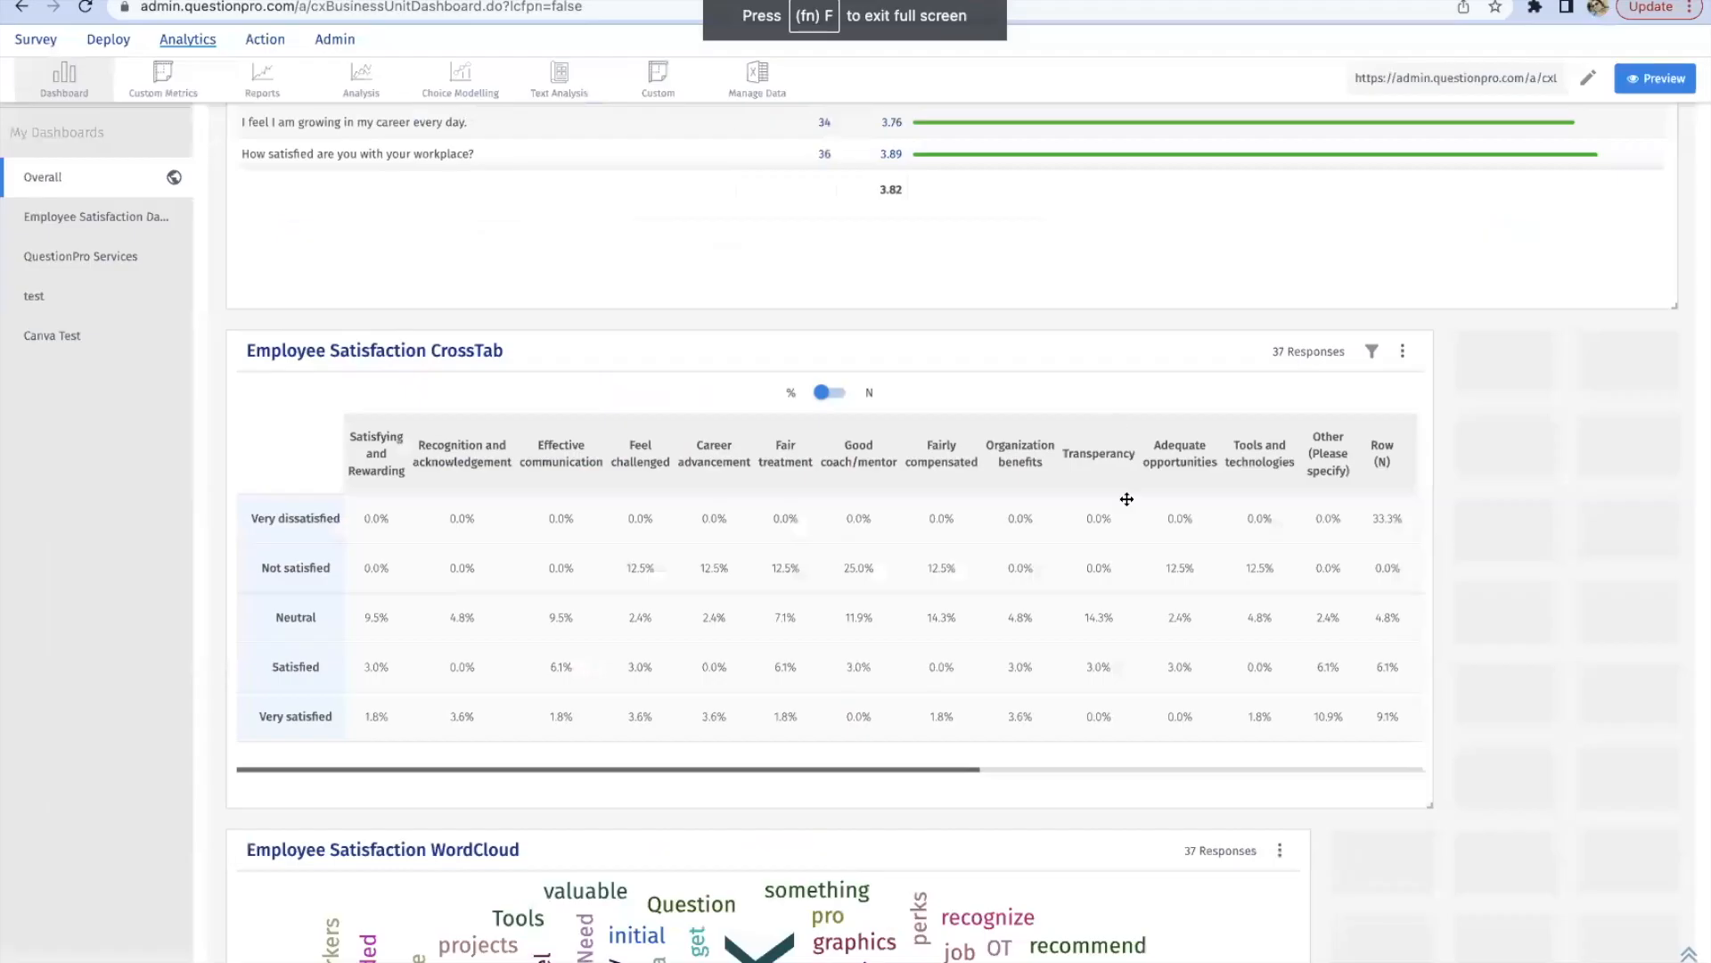
scroll(1184, 725, down, 5)
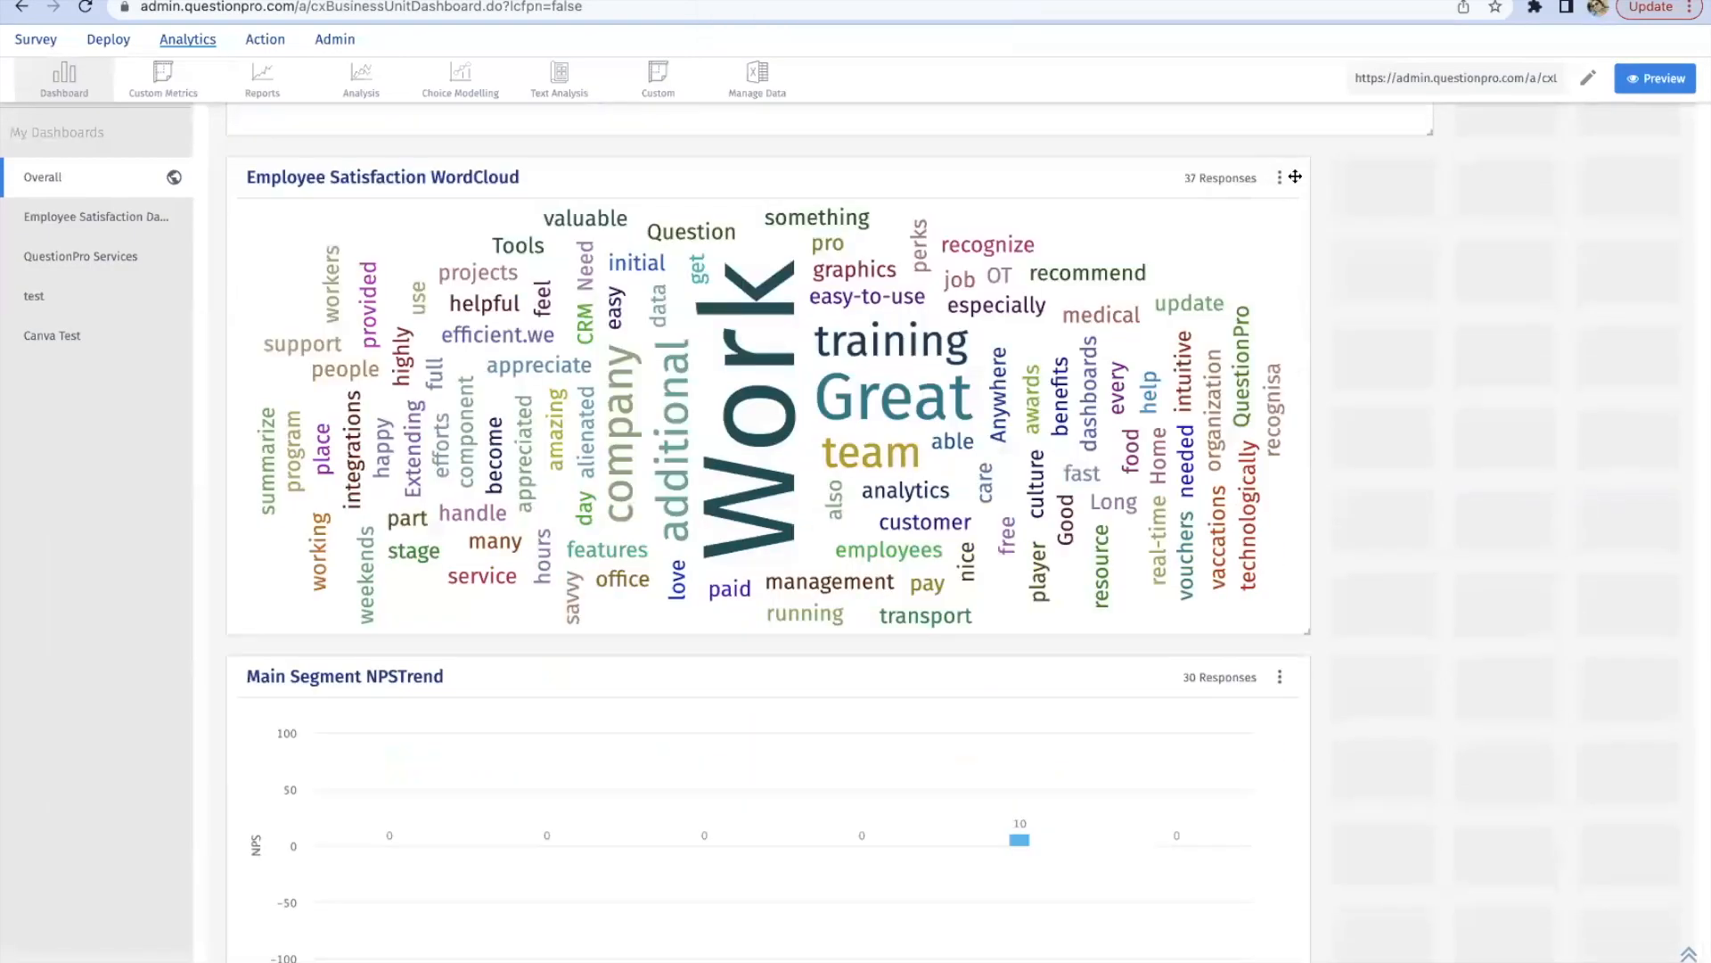
scroll(1287, 176, down, 10)
Step: Add a Word cloud widget for the Employee Satisfaction survey using the question "Give us one idea that we can do to change the game?"
scroll(1474, 183, up, 5)
scroll(1609, 182, up, 20)
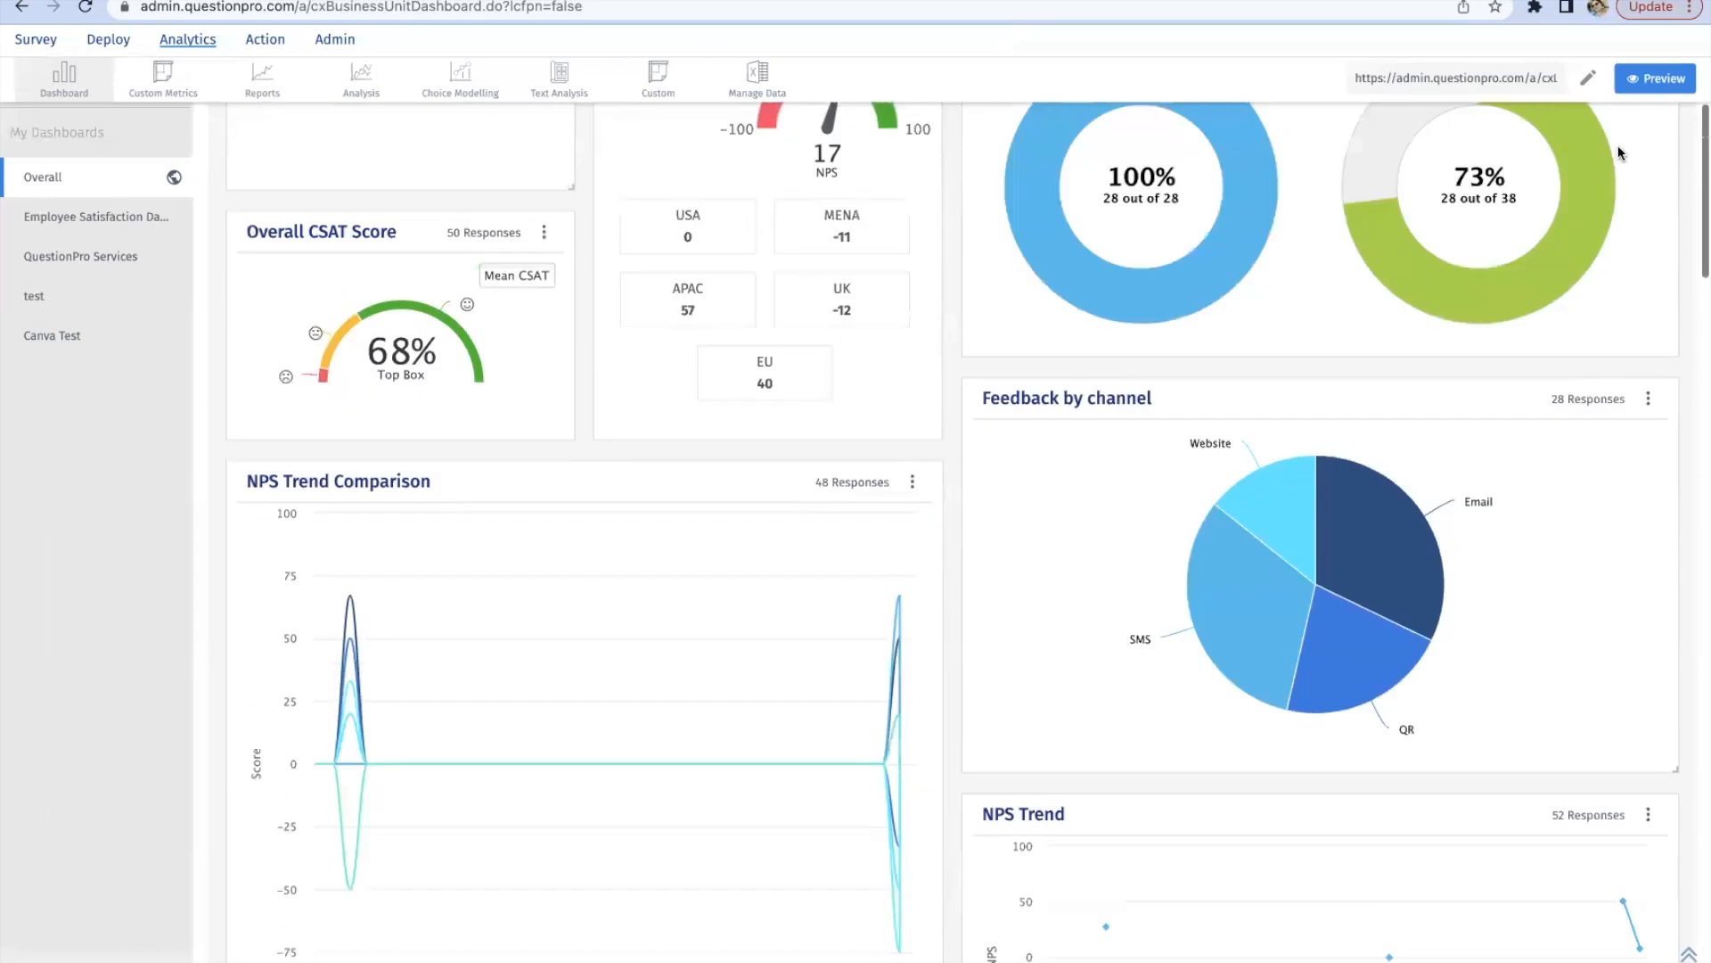
click(1610, 198)
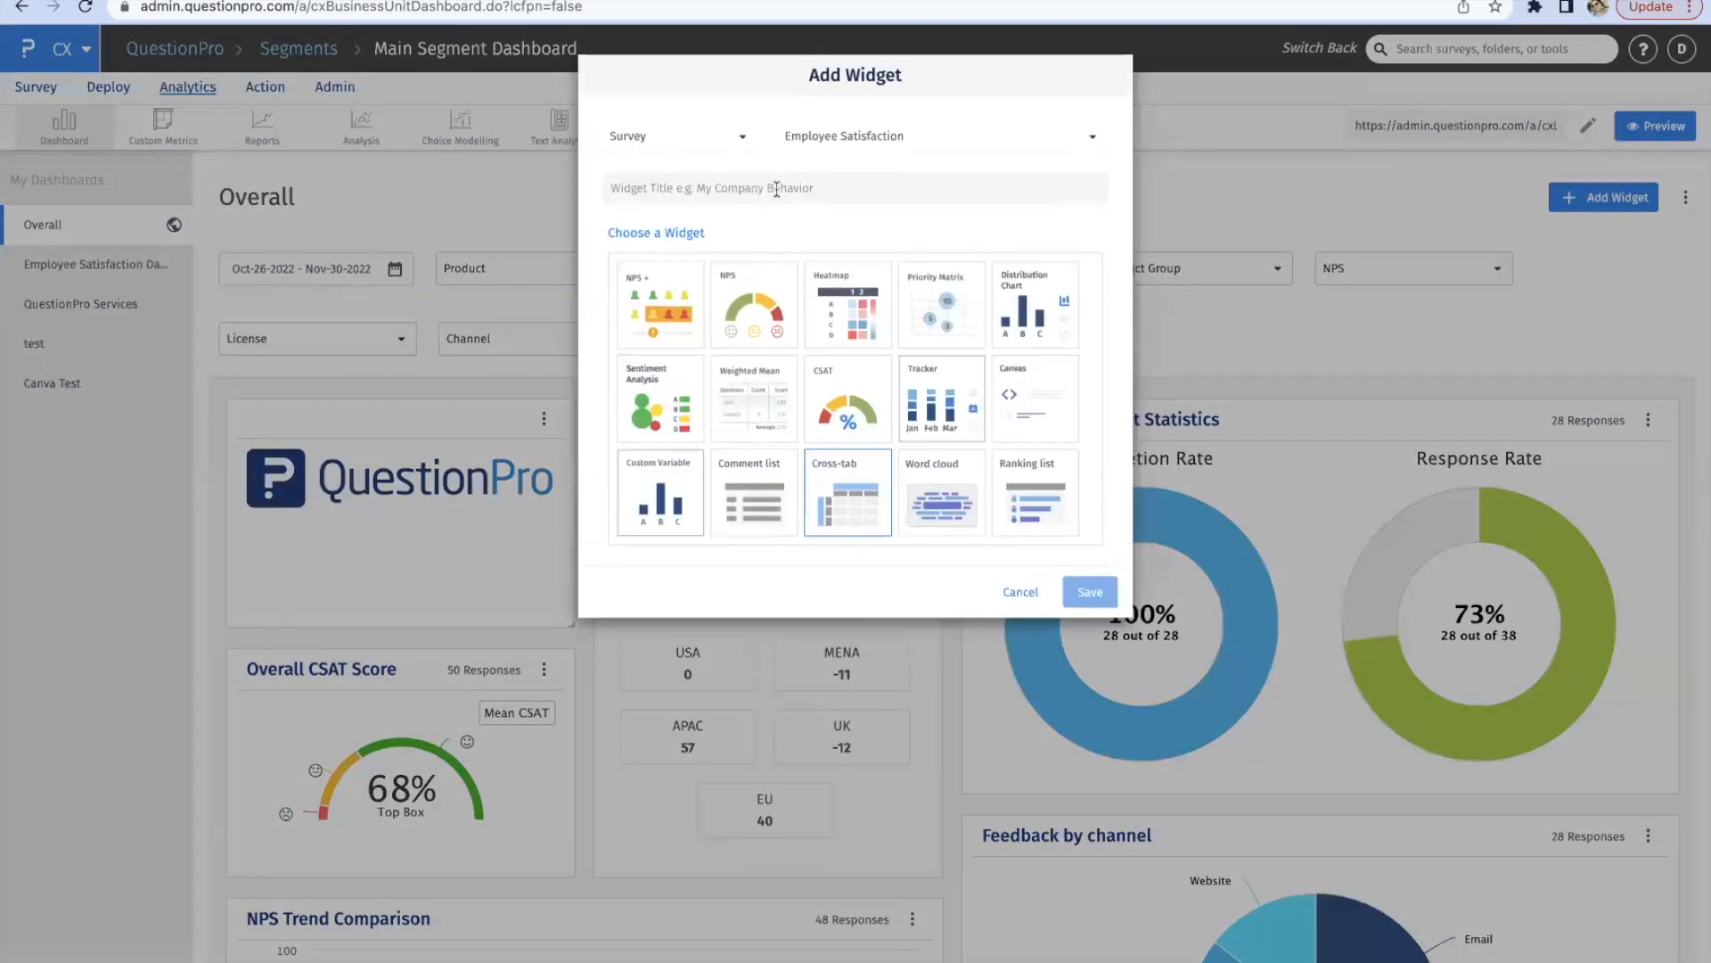
click(948, 510)
click(869, 460)
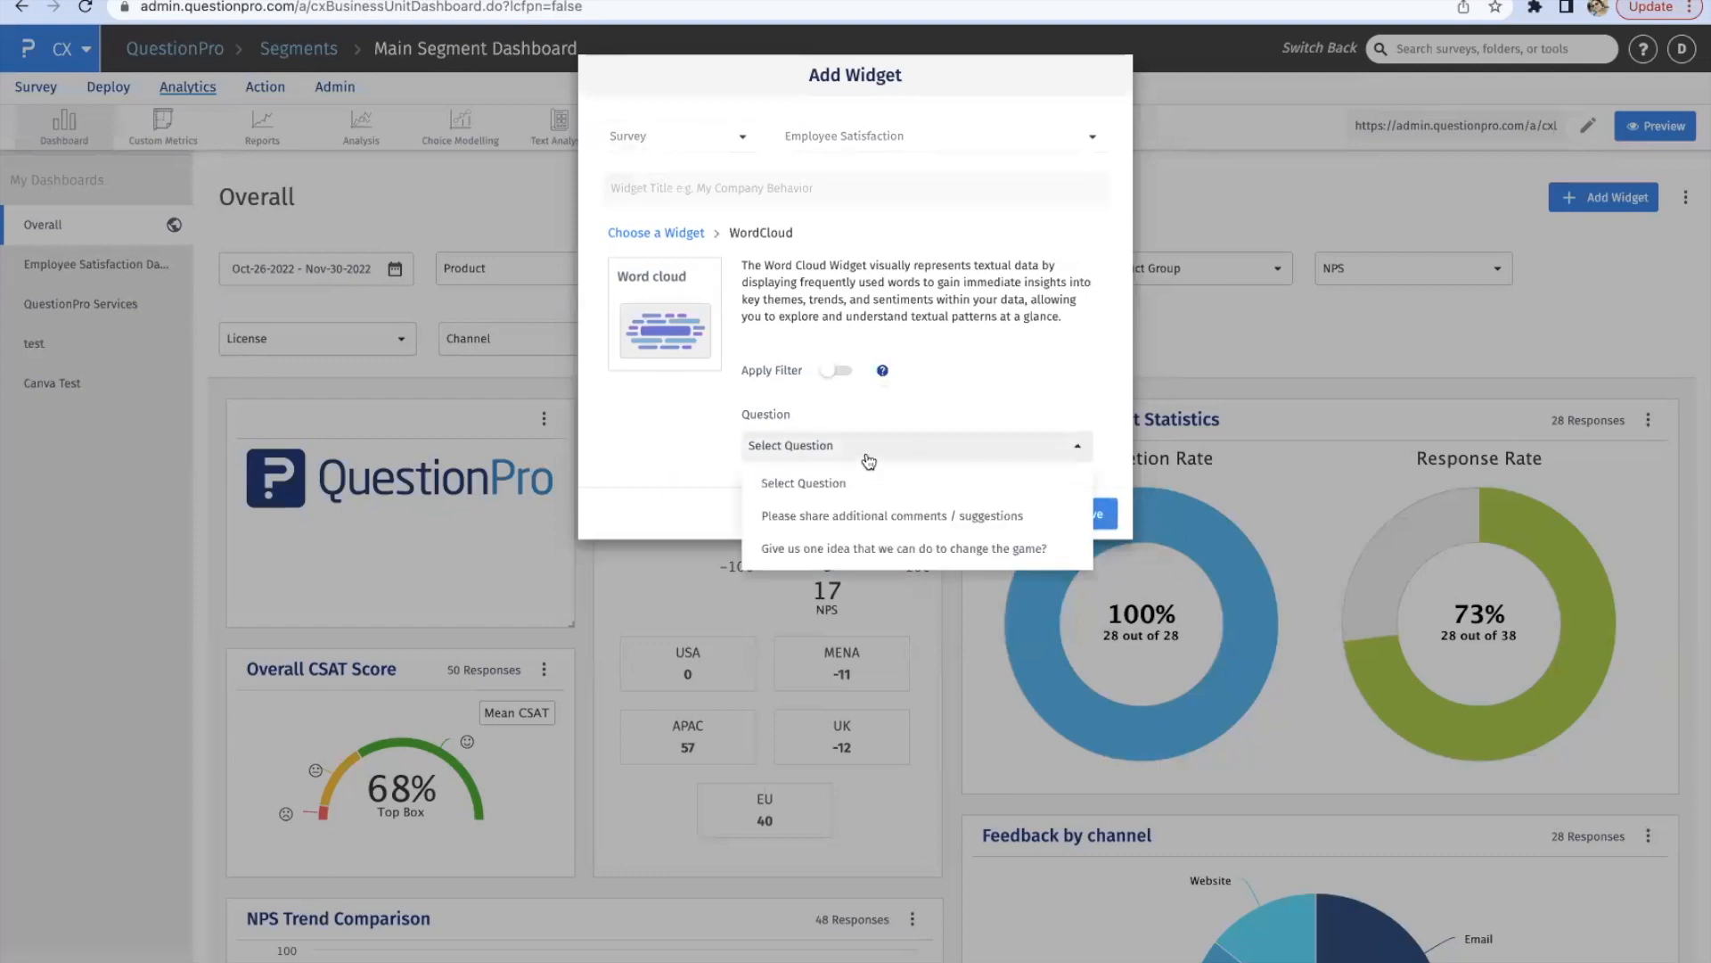
click(892, 549)
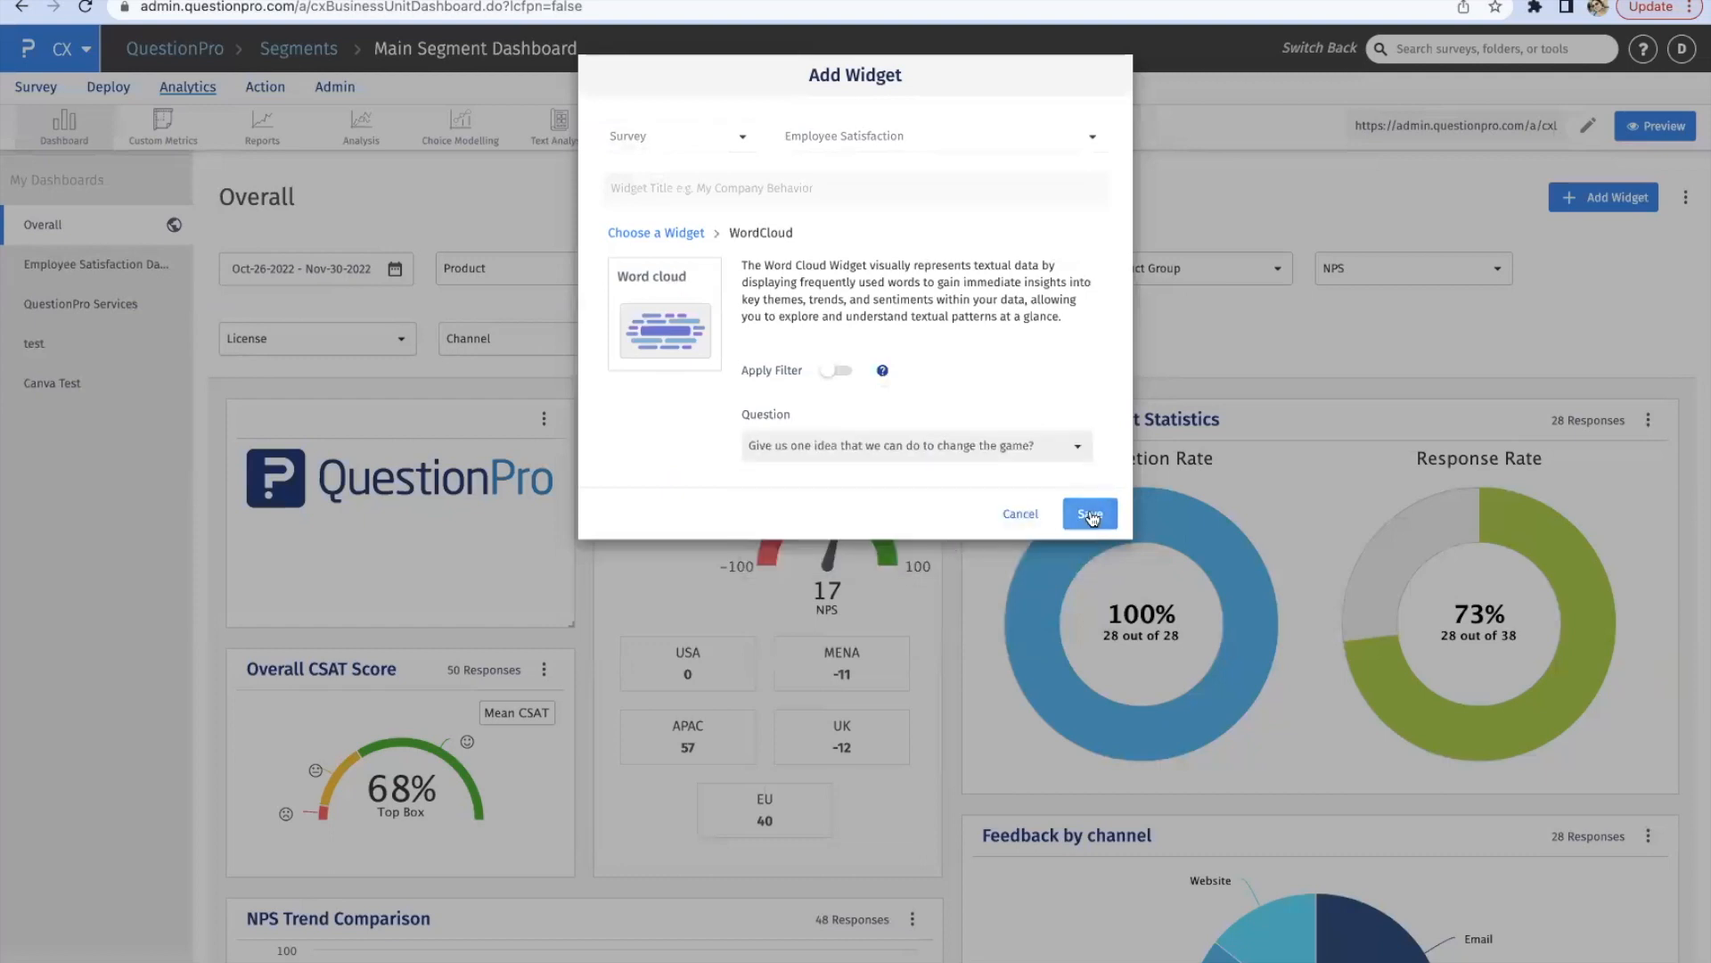
click(1093, 513)
scroll(1060, 651, down, 20)
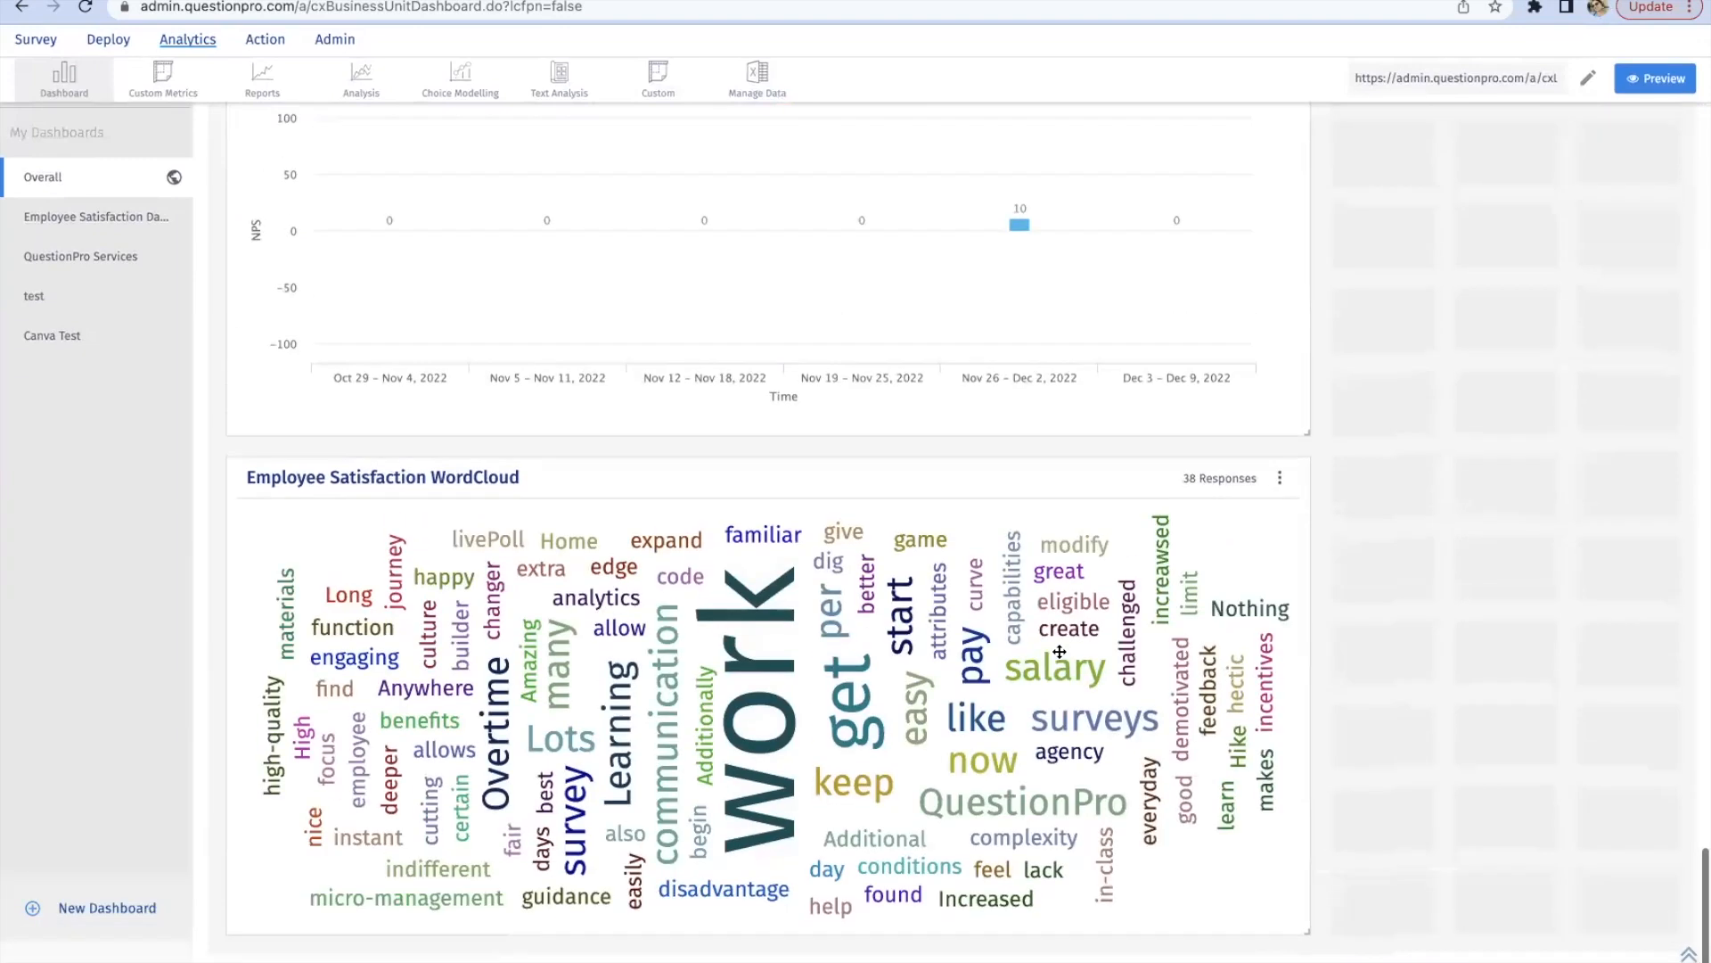
Step: Return to the Google Slides deck, present the Custom mean widget options slide and exit the presentation
scroll(1059, 651, up, 15)
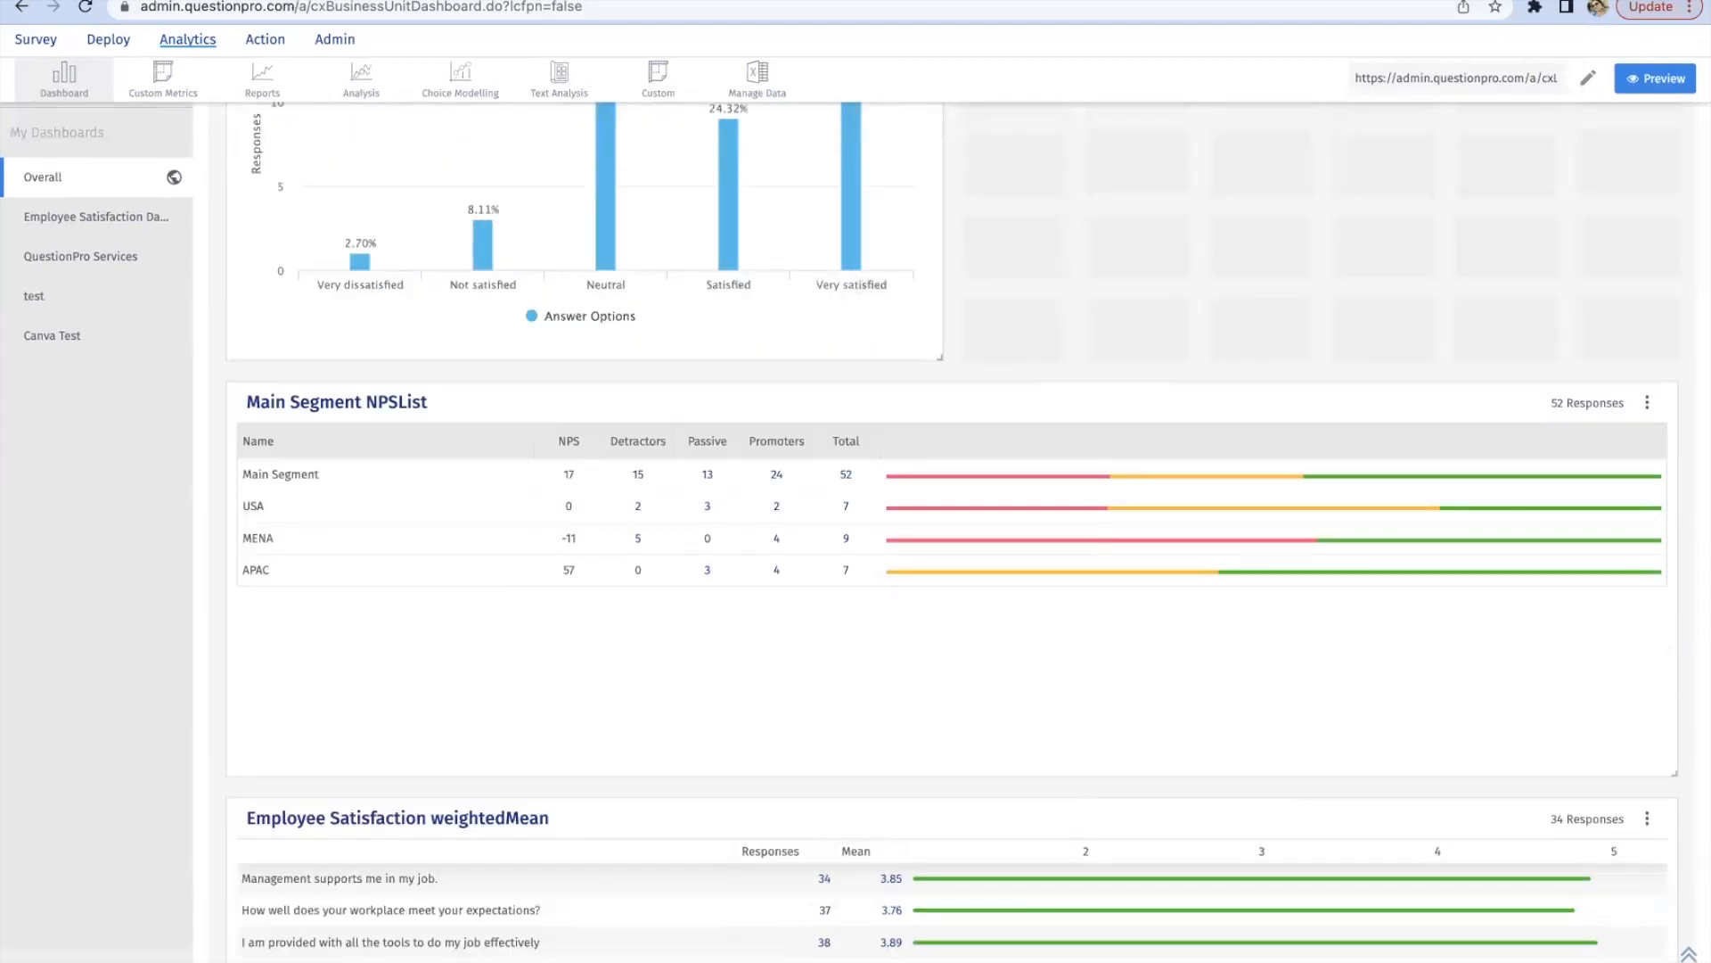
click(258, 0)
click(1403, 66)
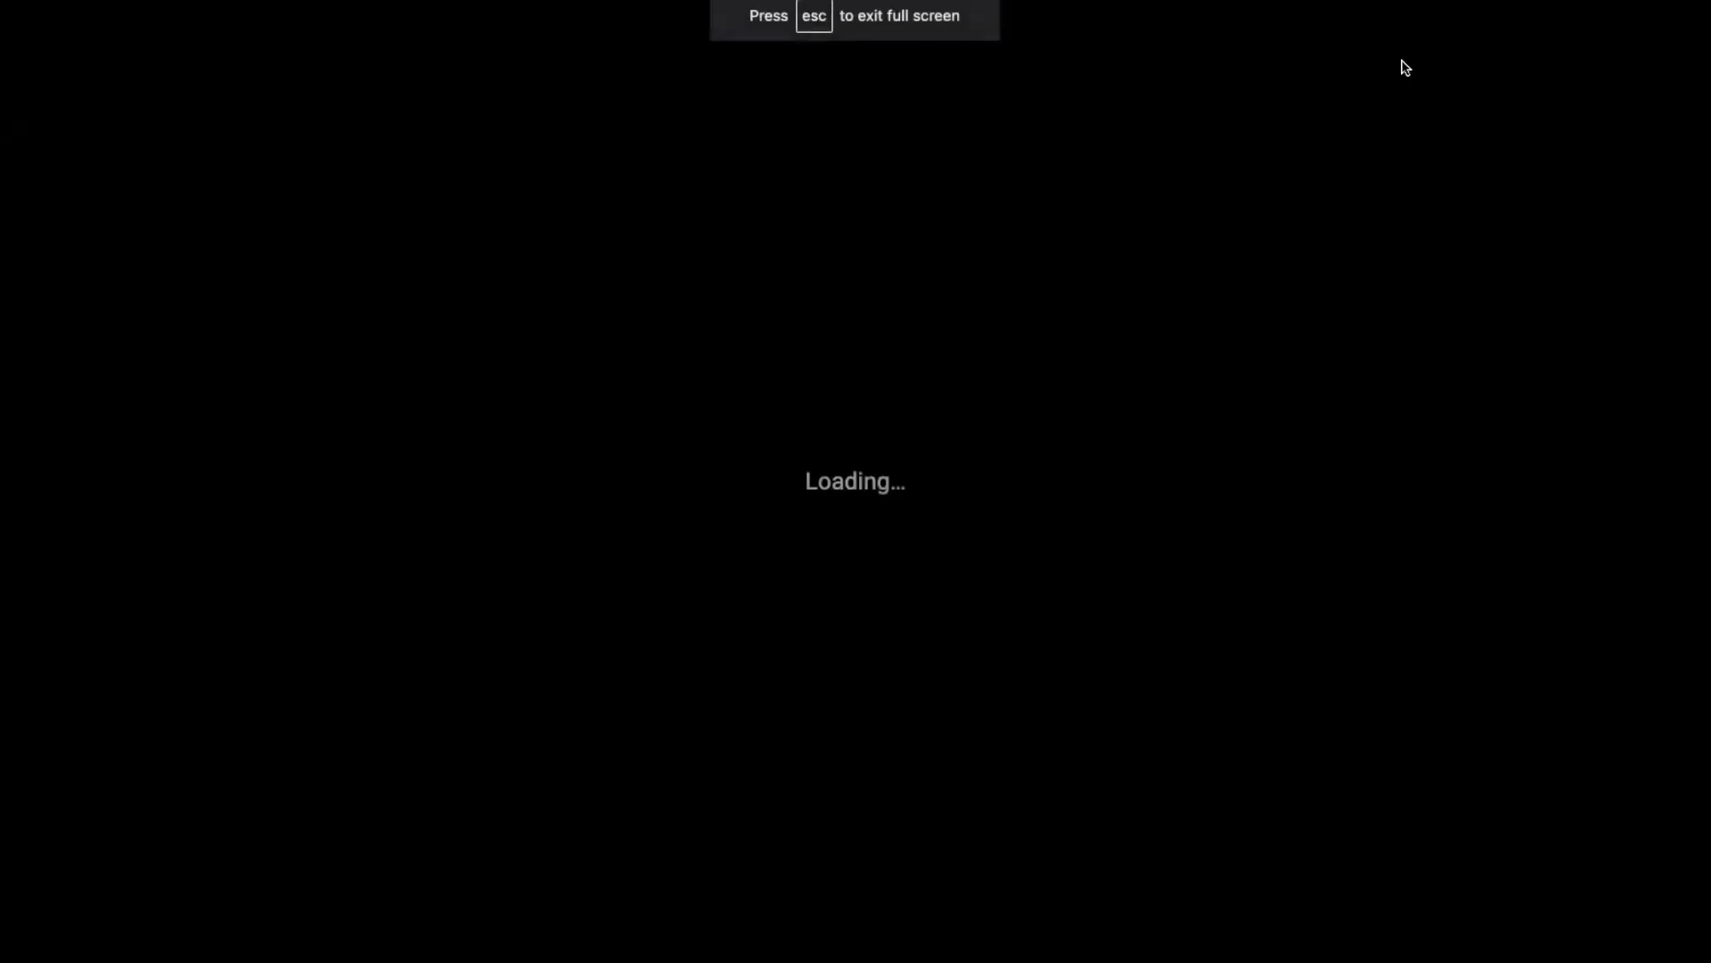
key(Right)
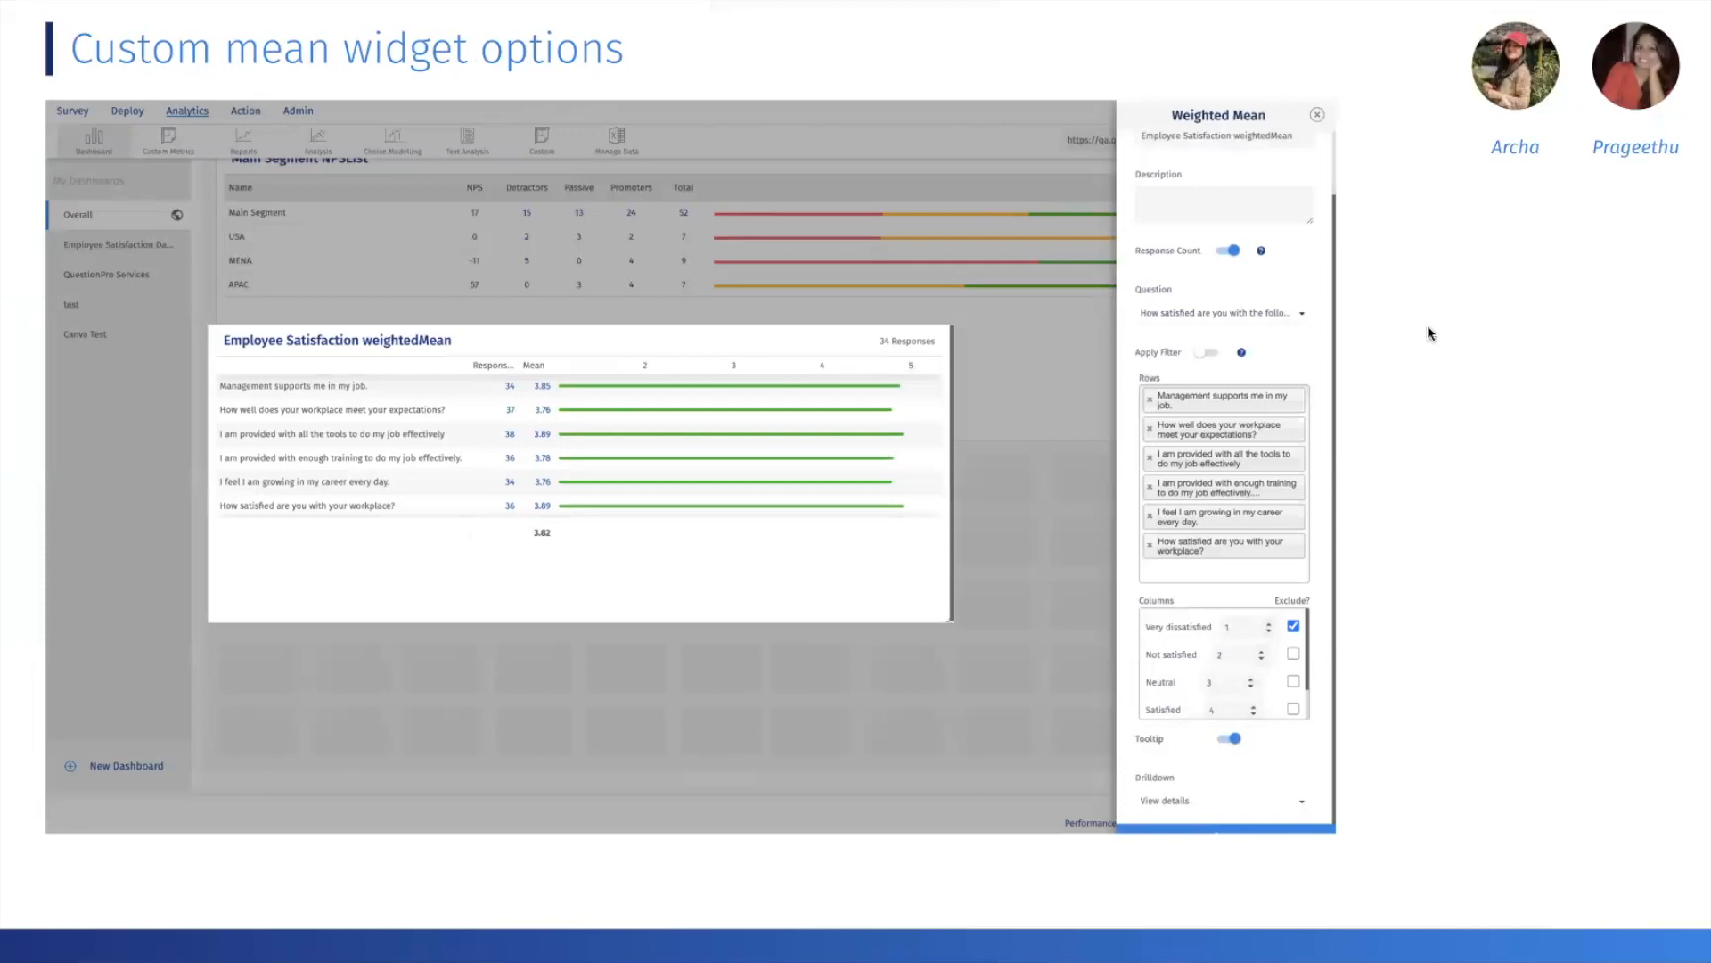
key(Escape)
Step: Switch to the QuestionPro dashboard and open the Employee Satisfaction weightedMean widget for editing
click(249, 2)
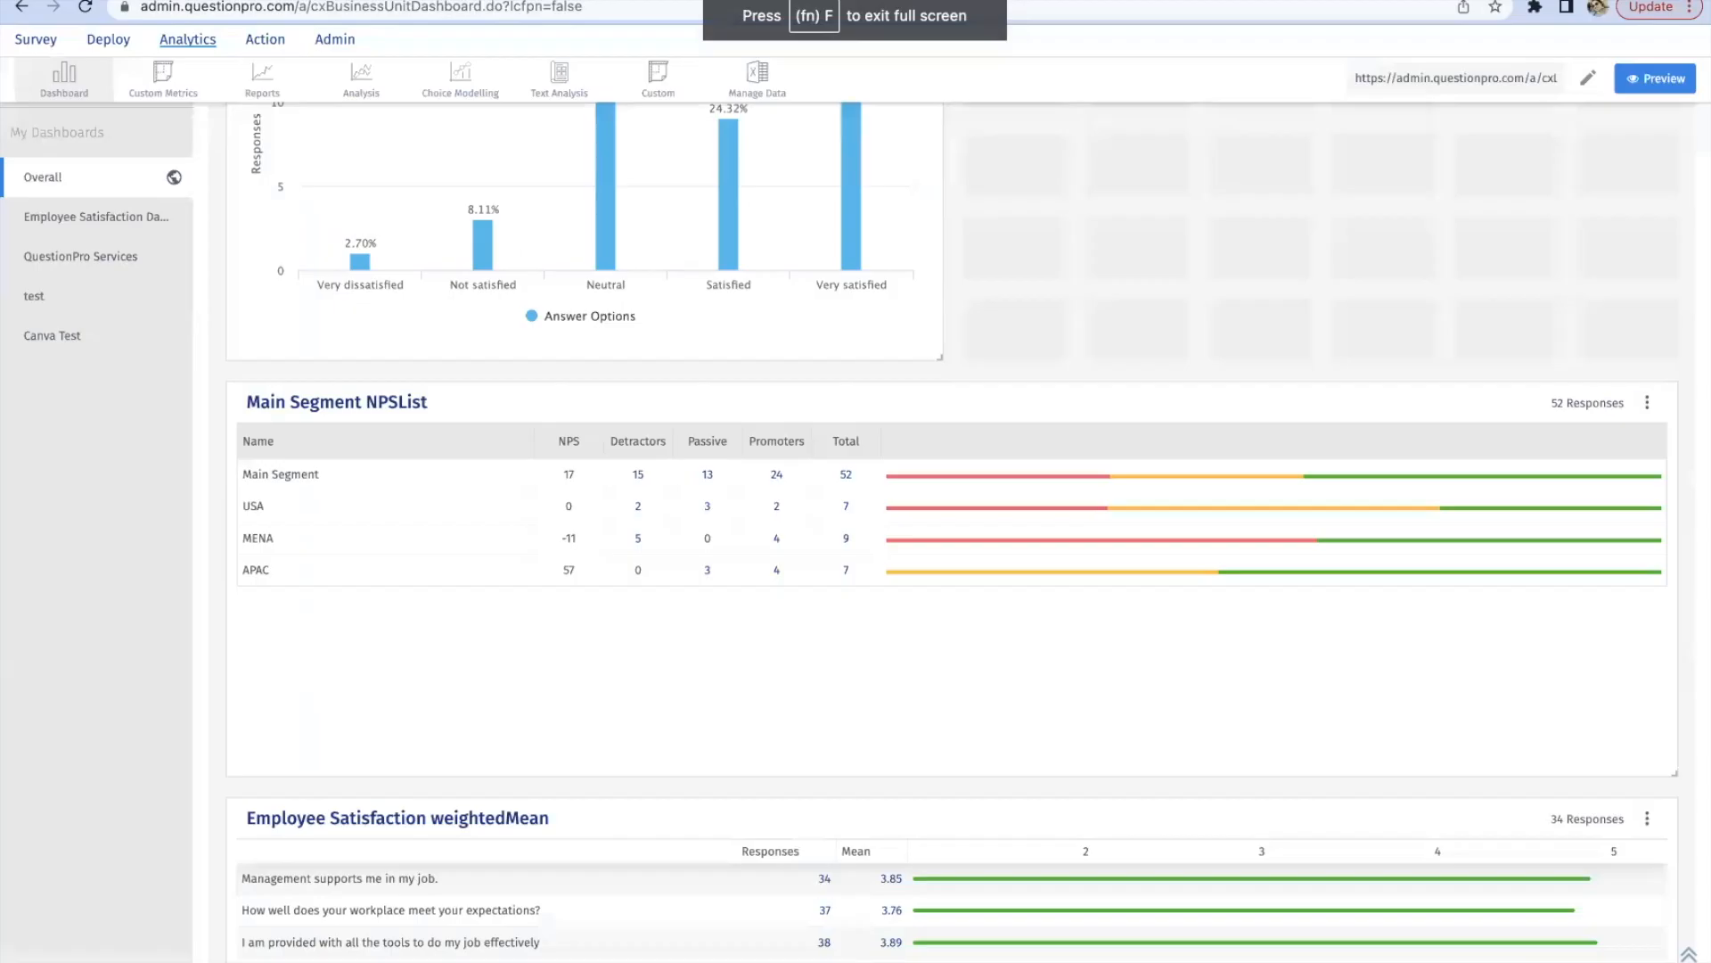
scroll(813, 390, down, 1)
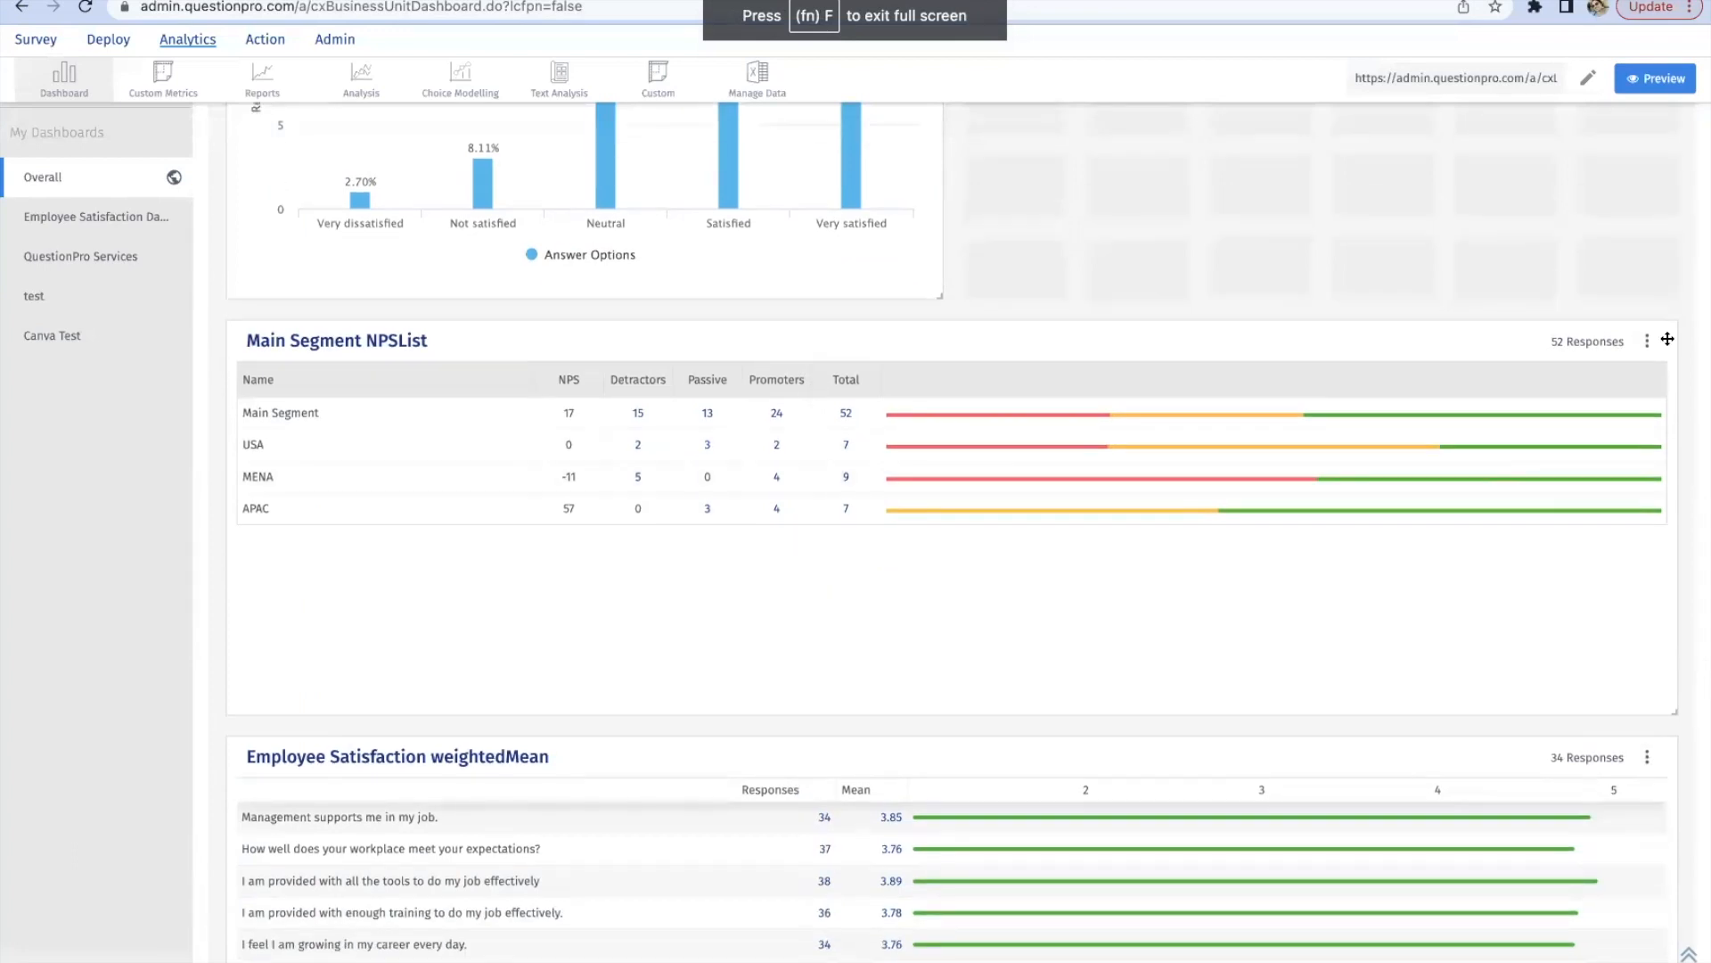
scroll(1649, 343, down, 8)
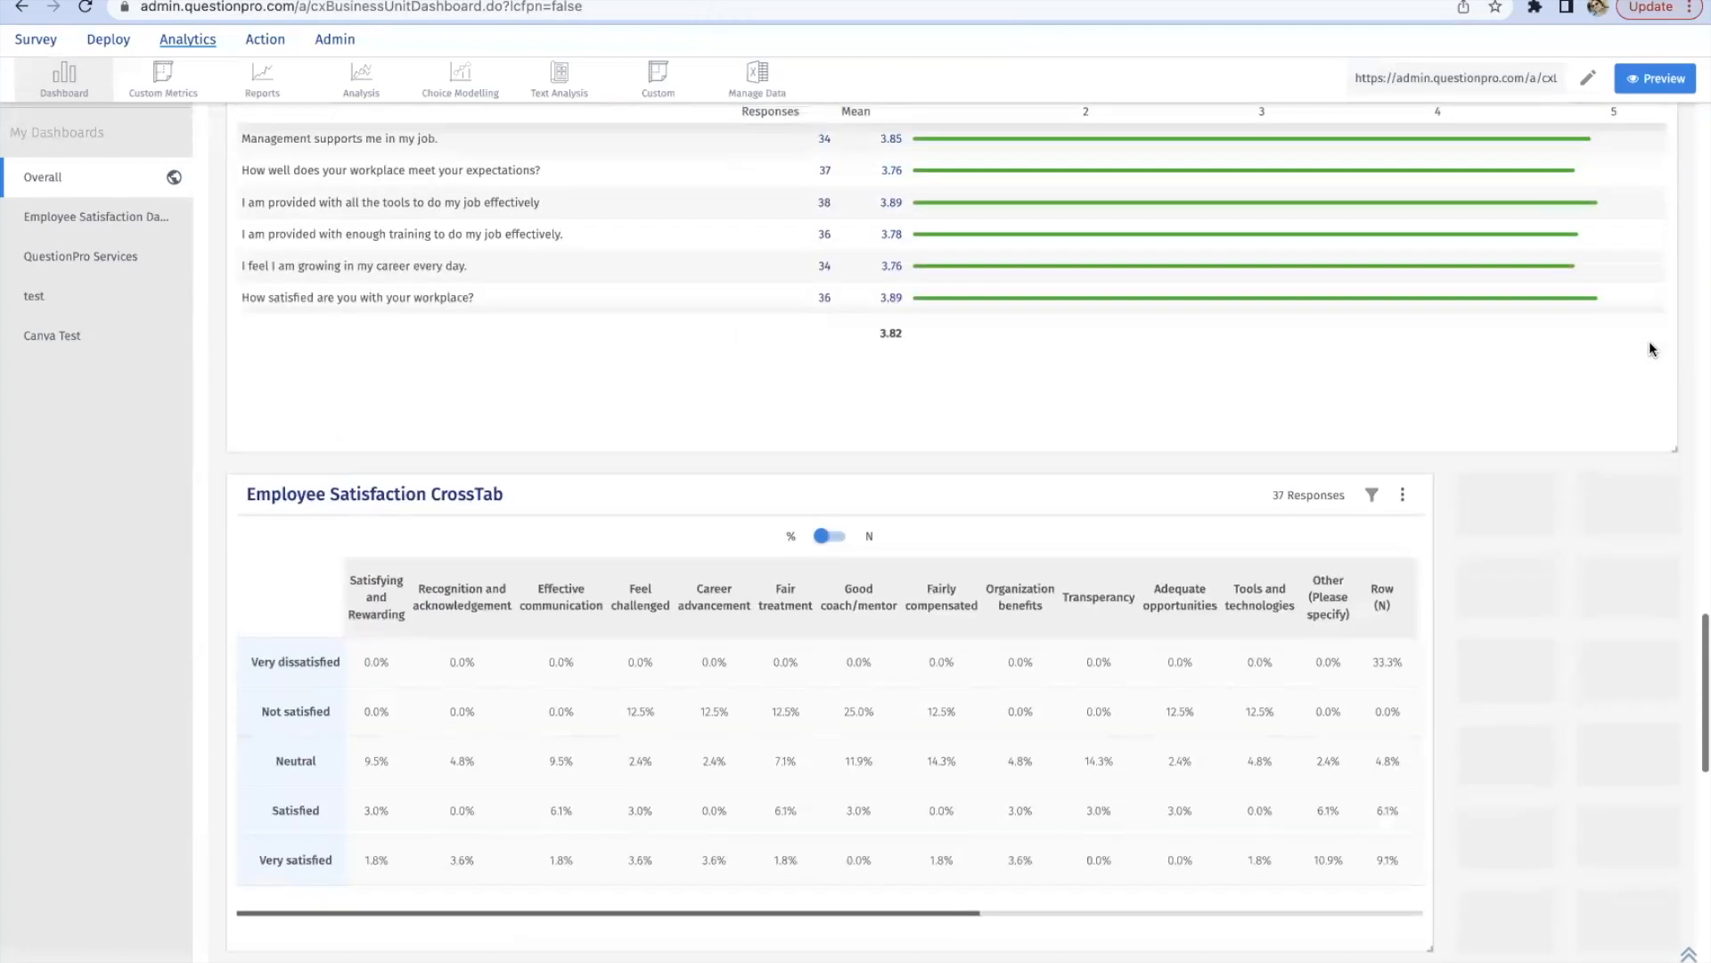
scroll(1649, 343, up, 2)
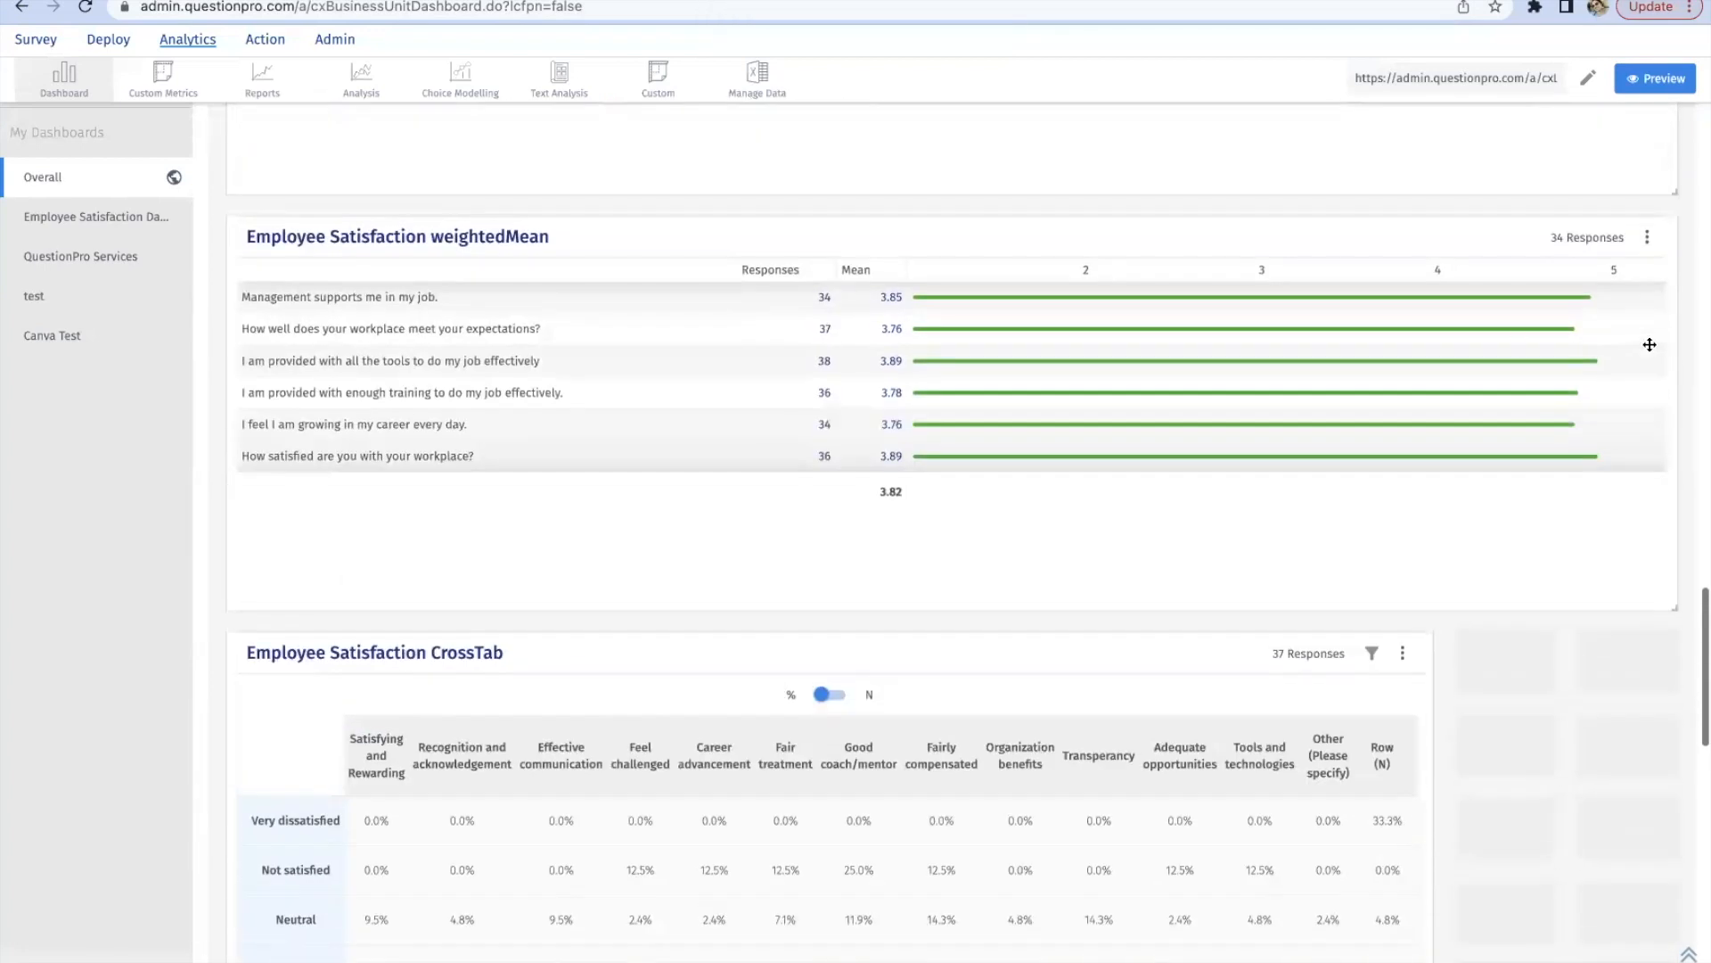
click(1647, 237)
click(1587, 144)
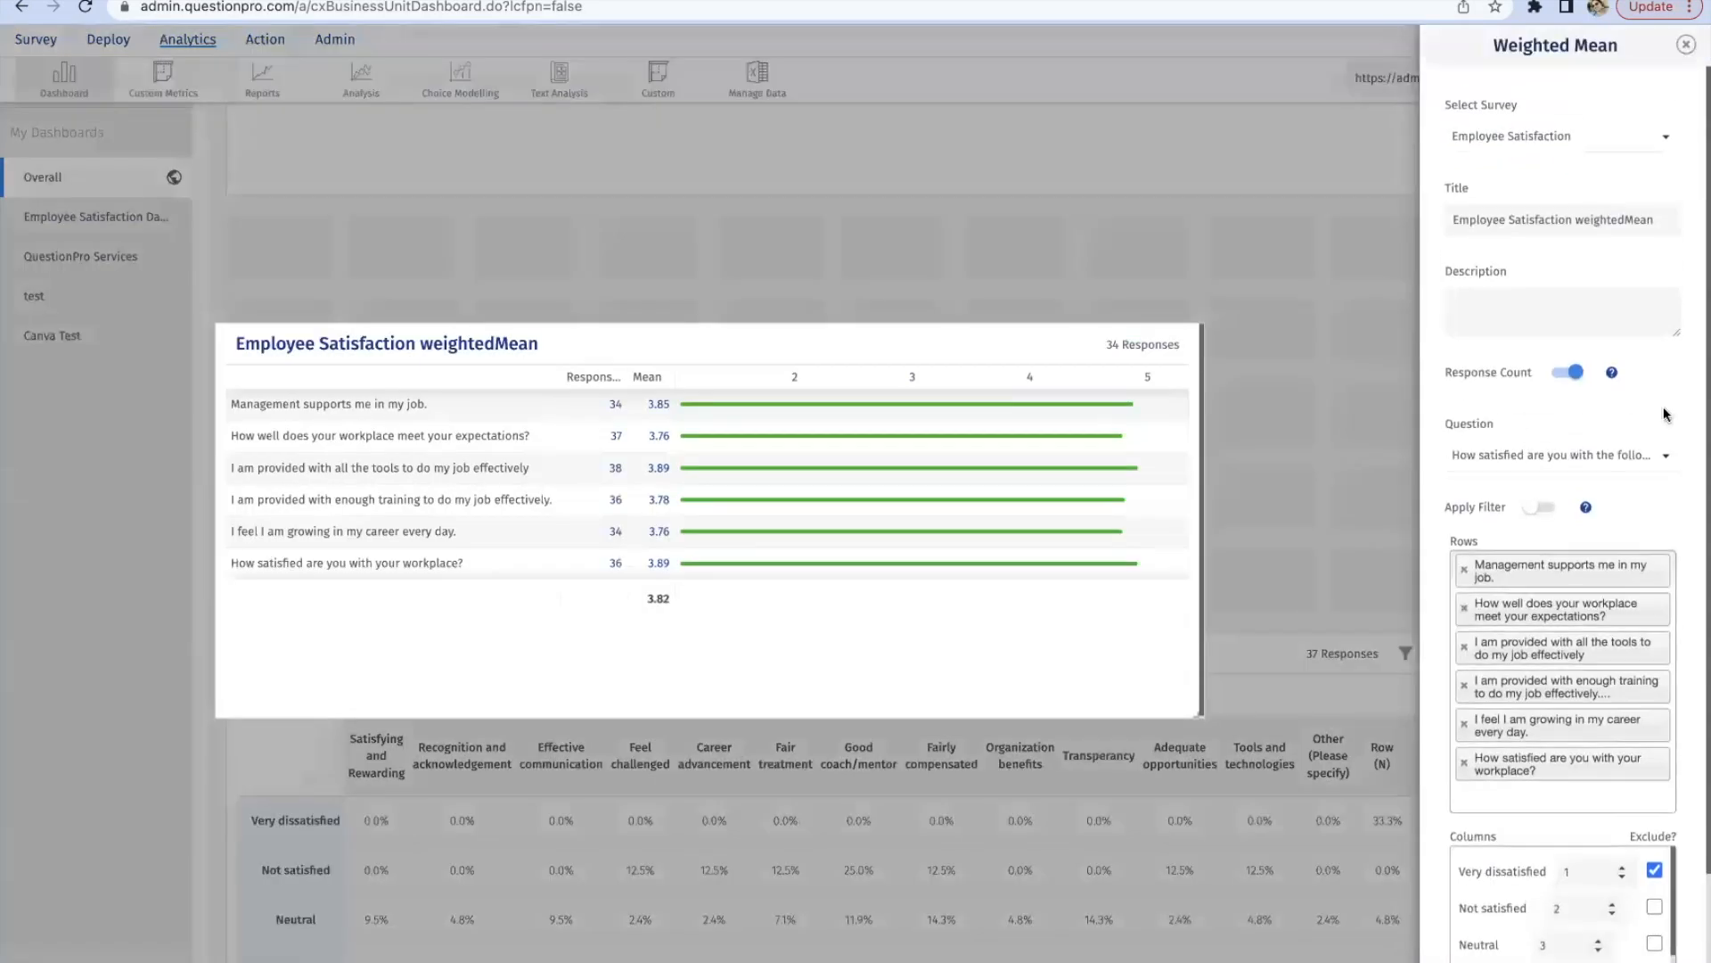
Step: Examine the Weighted Mean widget's question choices, rows, column weights and exclude options
scroll(1698, 585, down, 2)
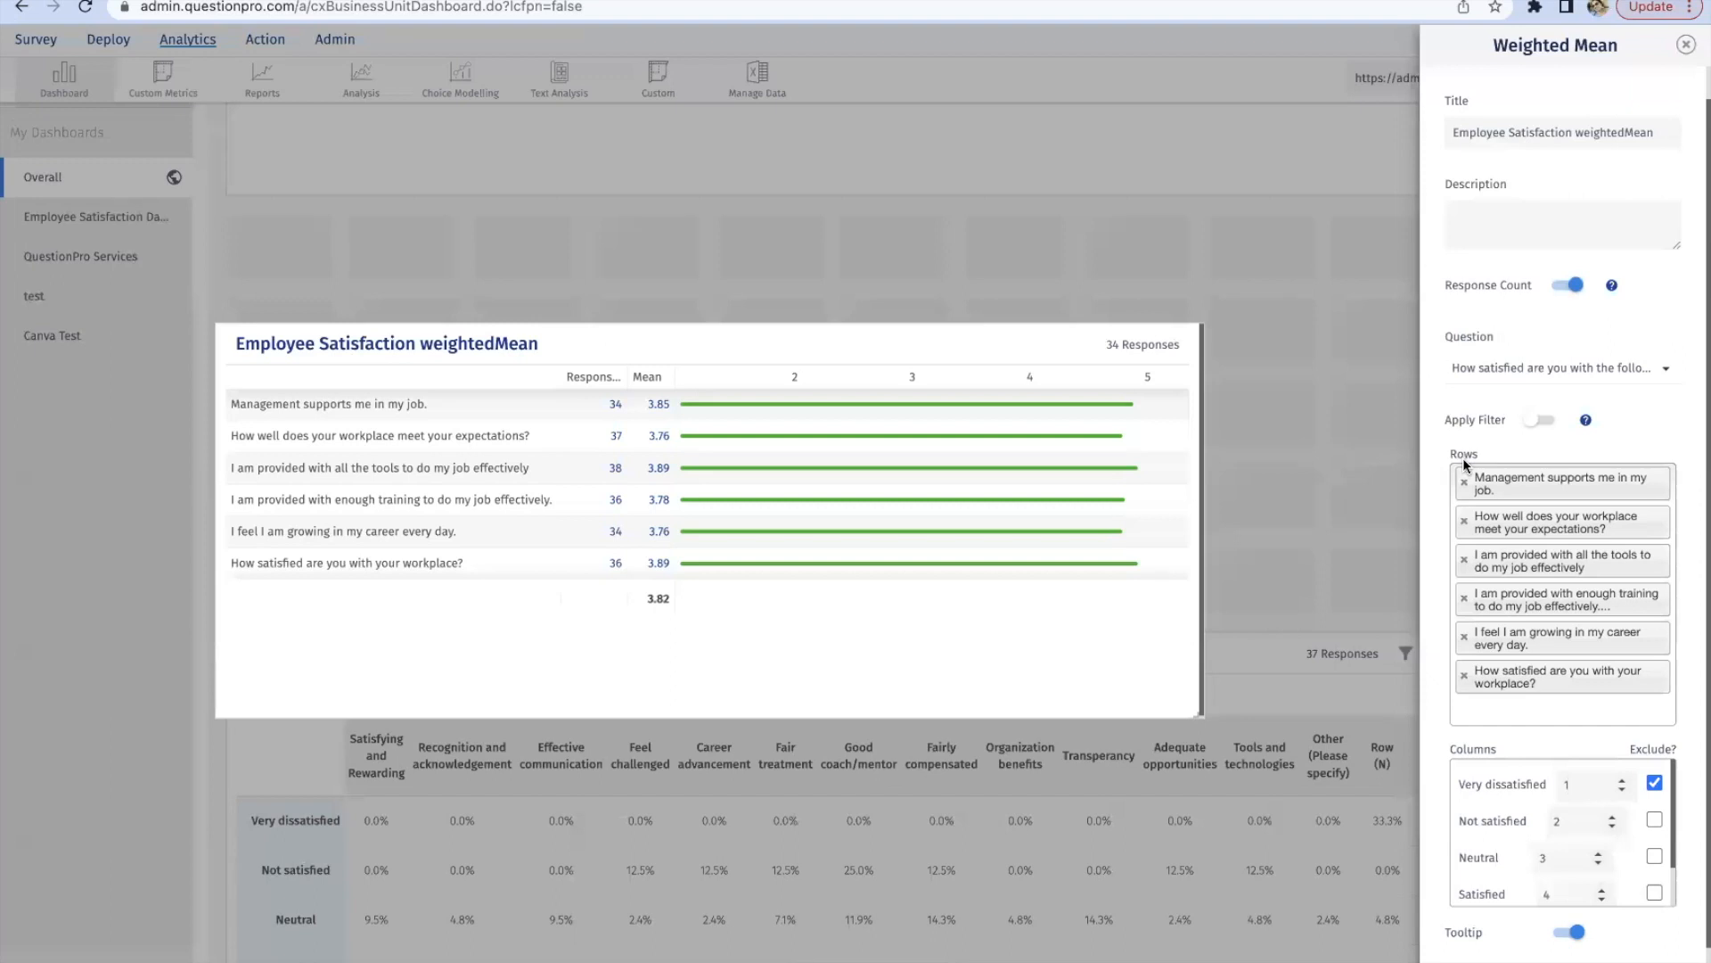
scroll(1444, 744, down, 1)
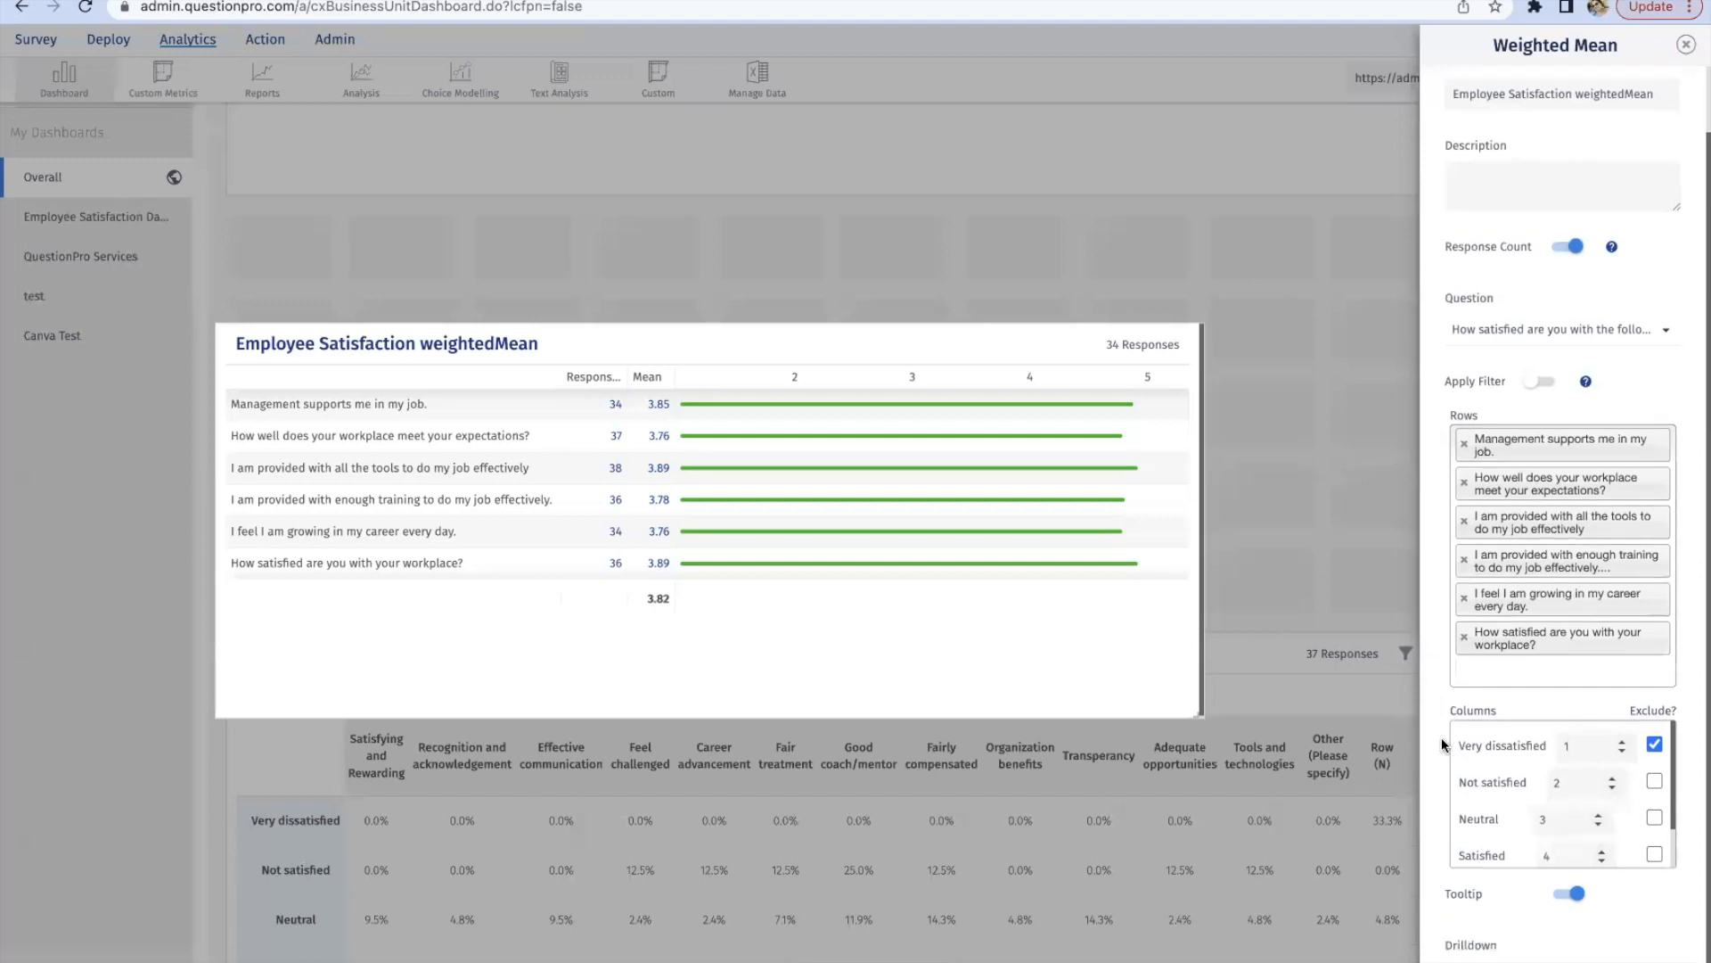
scroll(1443, 744, down, 1)
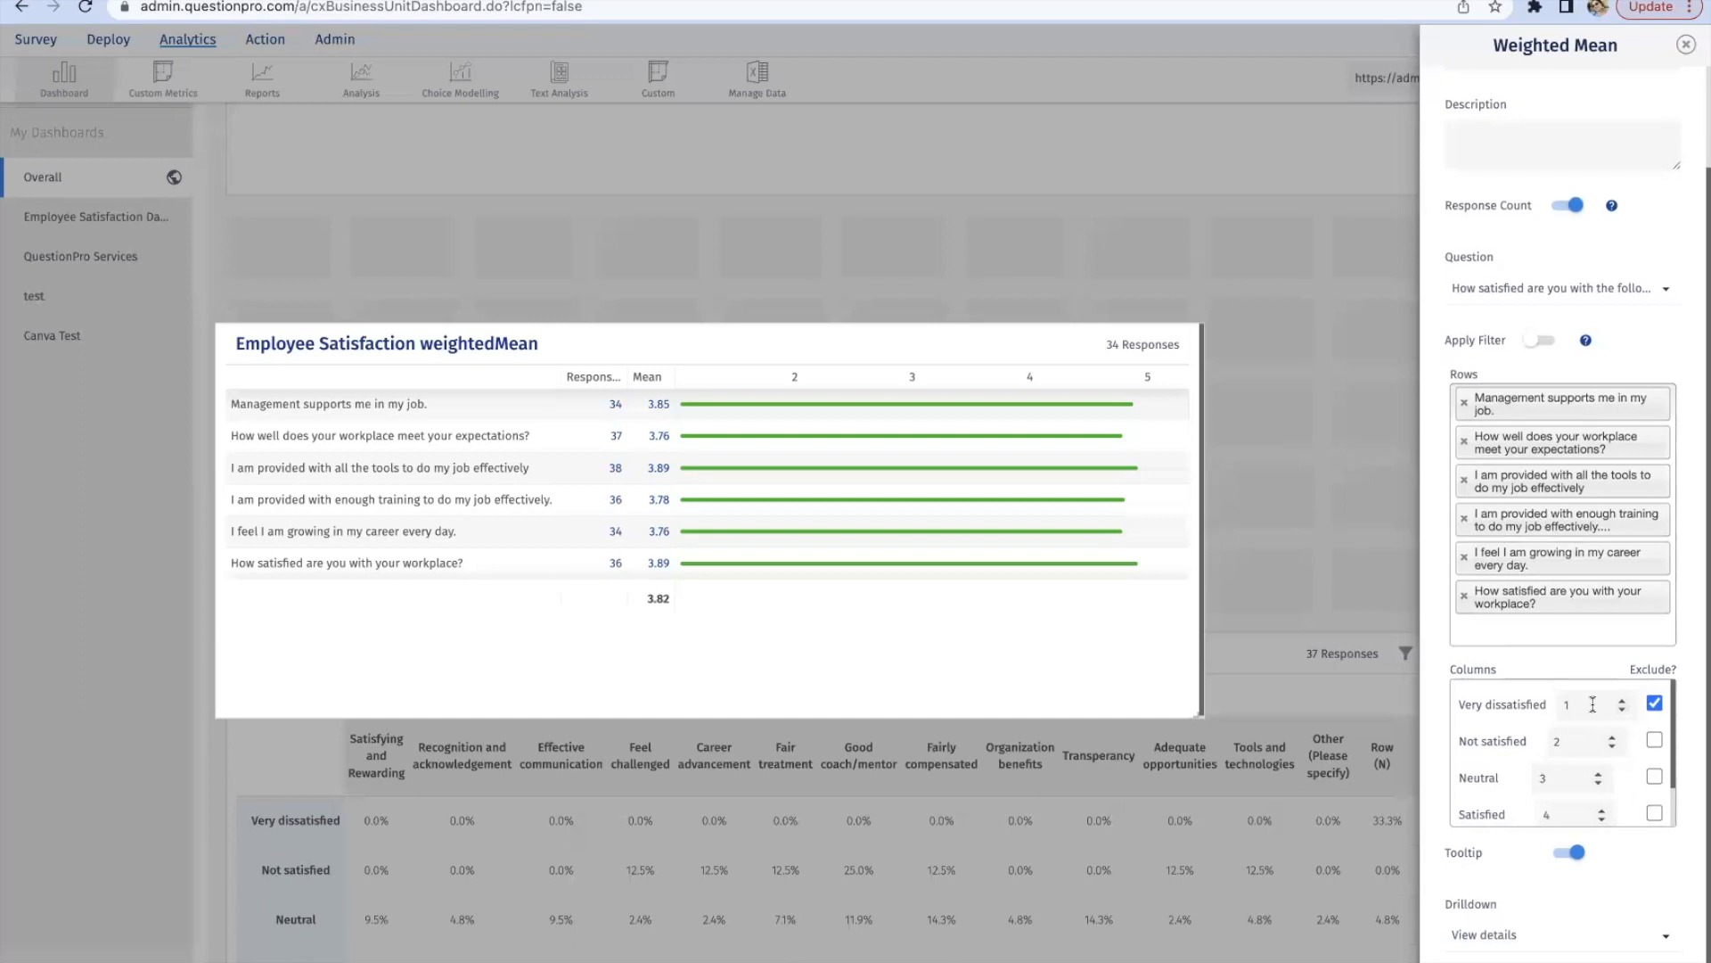
scroll(1508, 765, down, 1)
scroll(1508, 765, up, 1)
click(1540, 303)
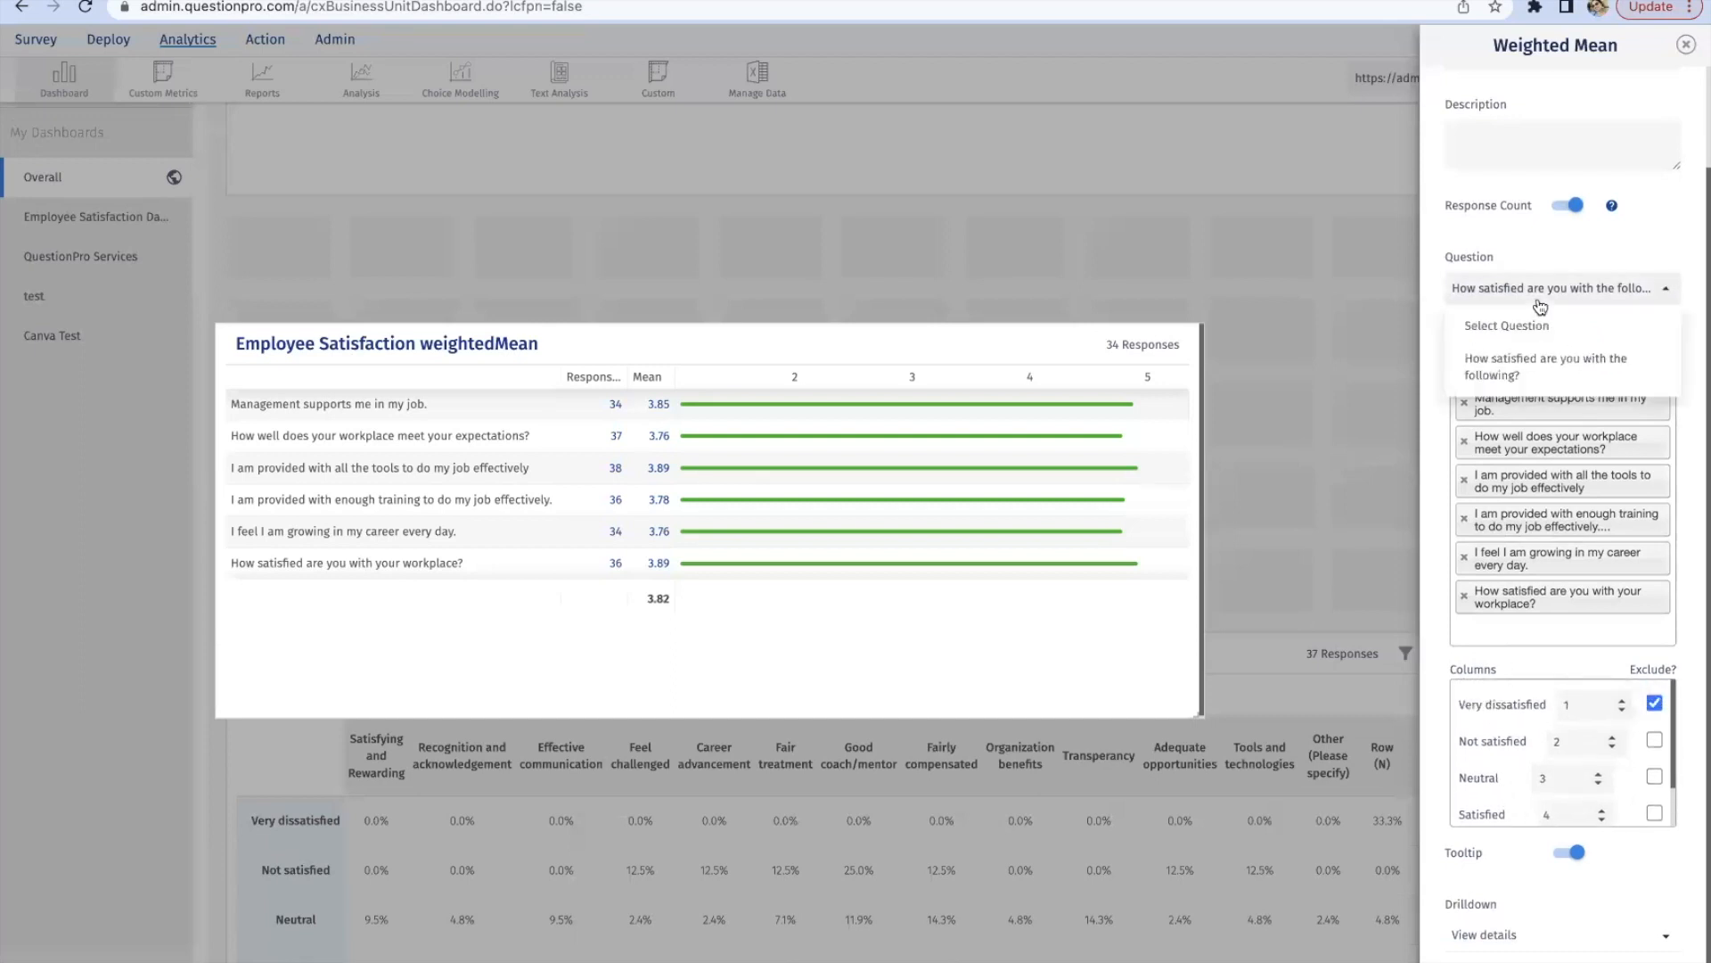
click(1541, 303)
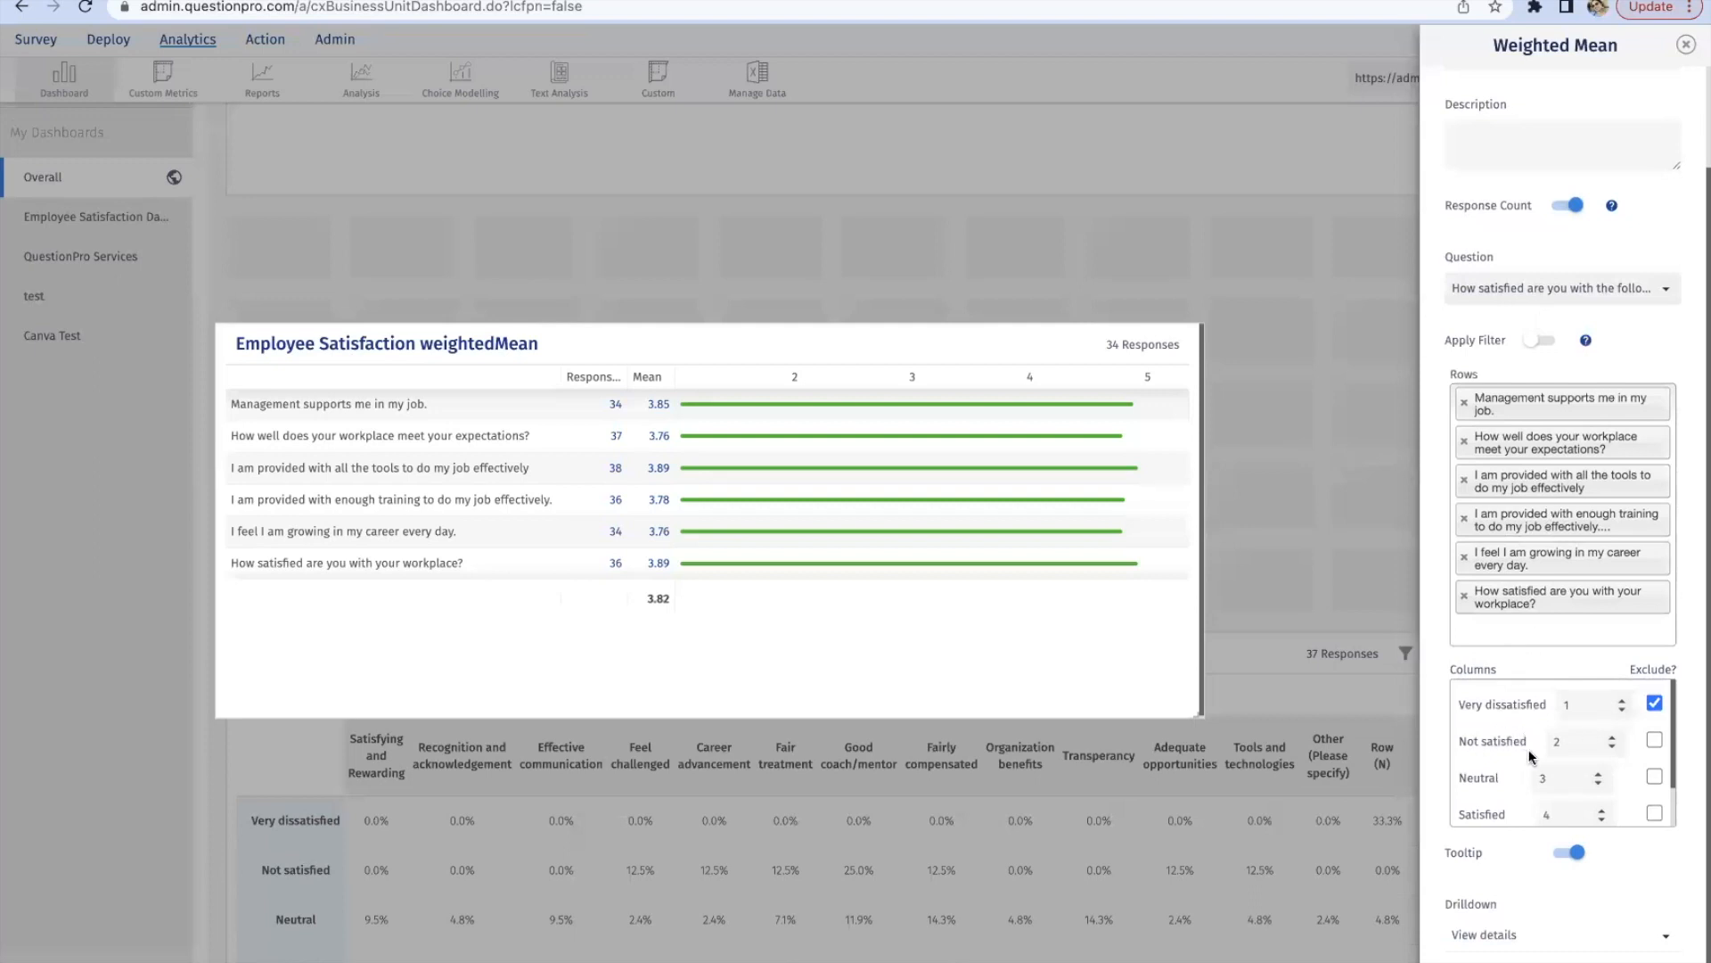
scroll(1491, 794, down, 1)
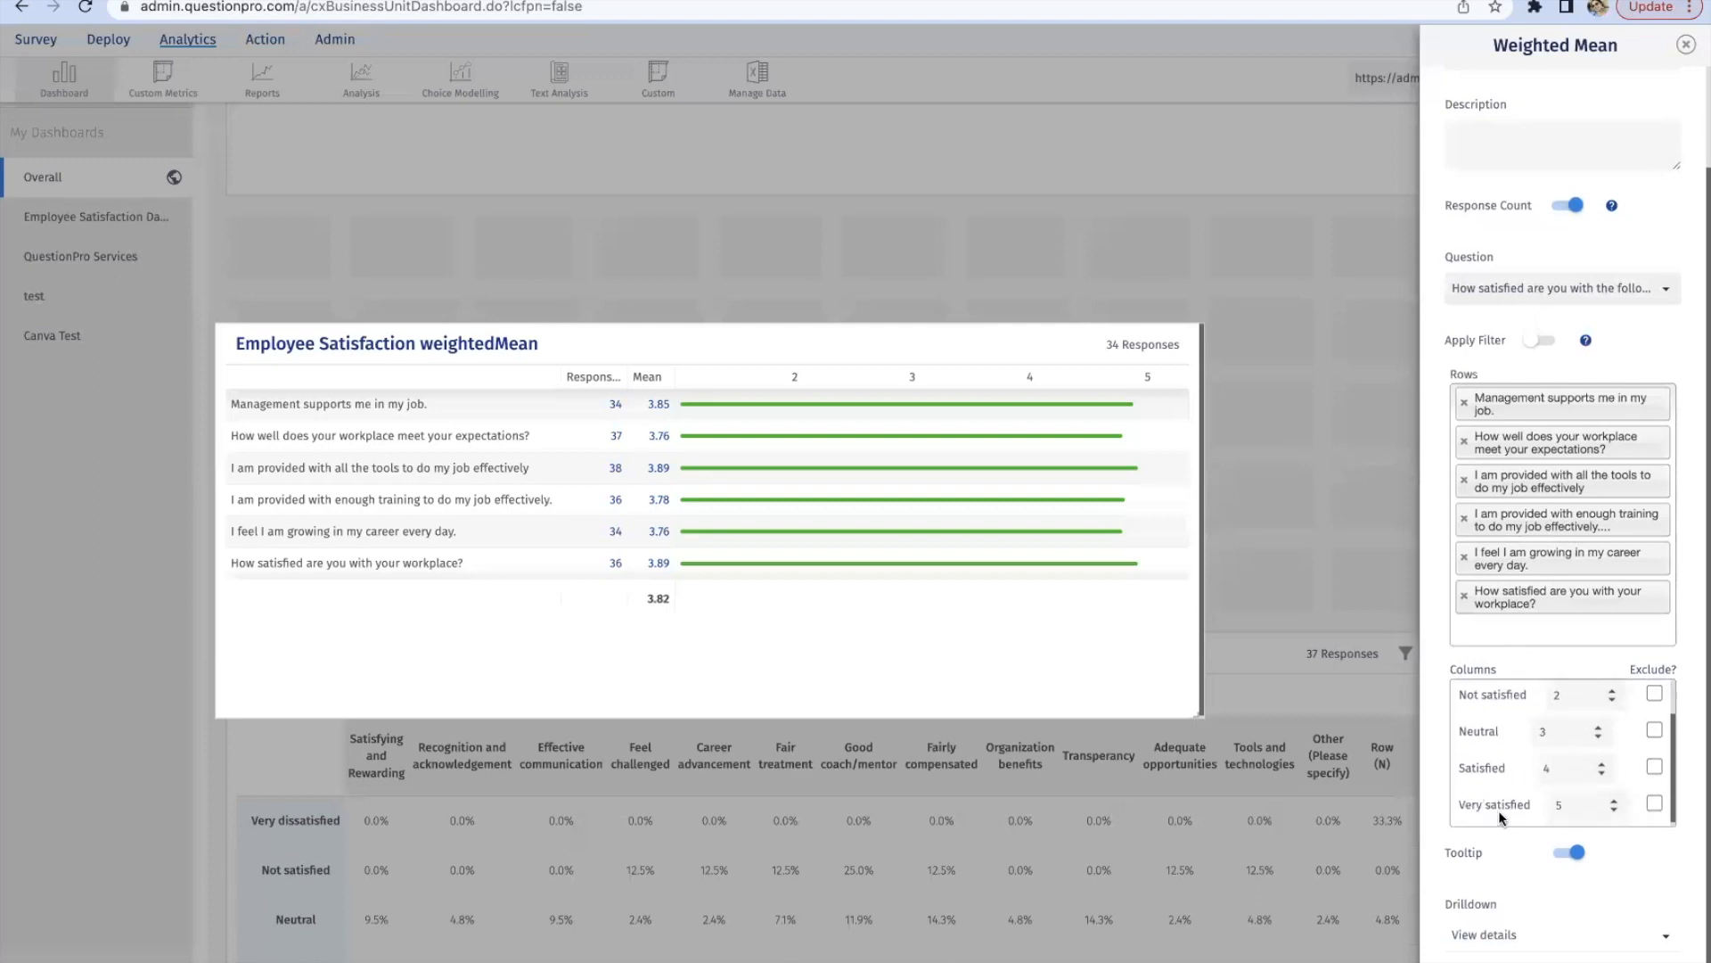
scroll(1508, 816, up, 1)
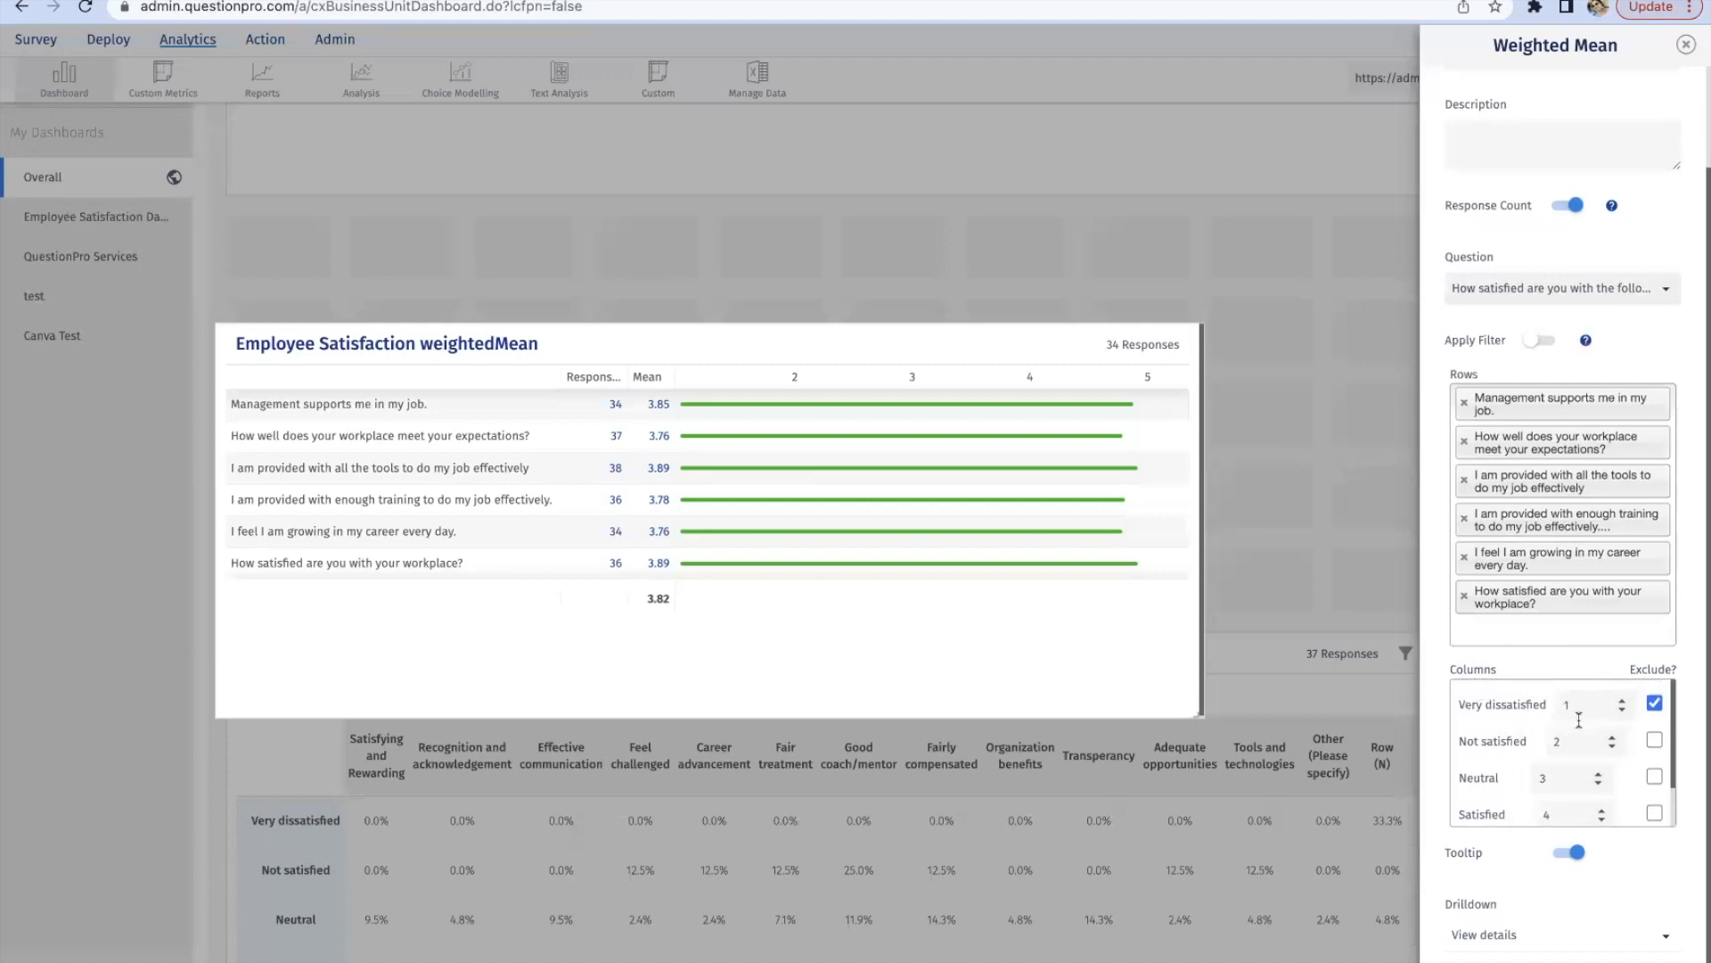
Step: Set the column weights to 10 for Very dissatisfied, 20 Not satisfied, 30 Neutral, 40 Satisfied and 50 Very satisfied, and save the widget
click(1583, 707)
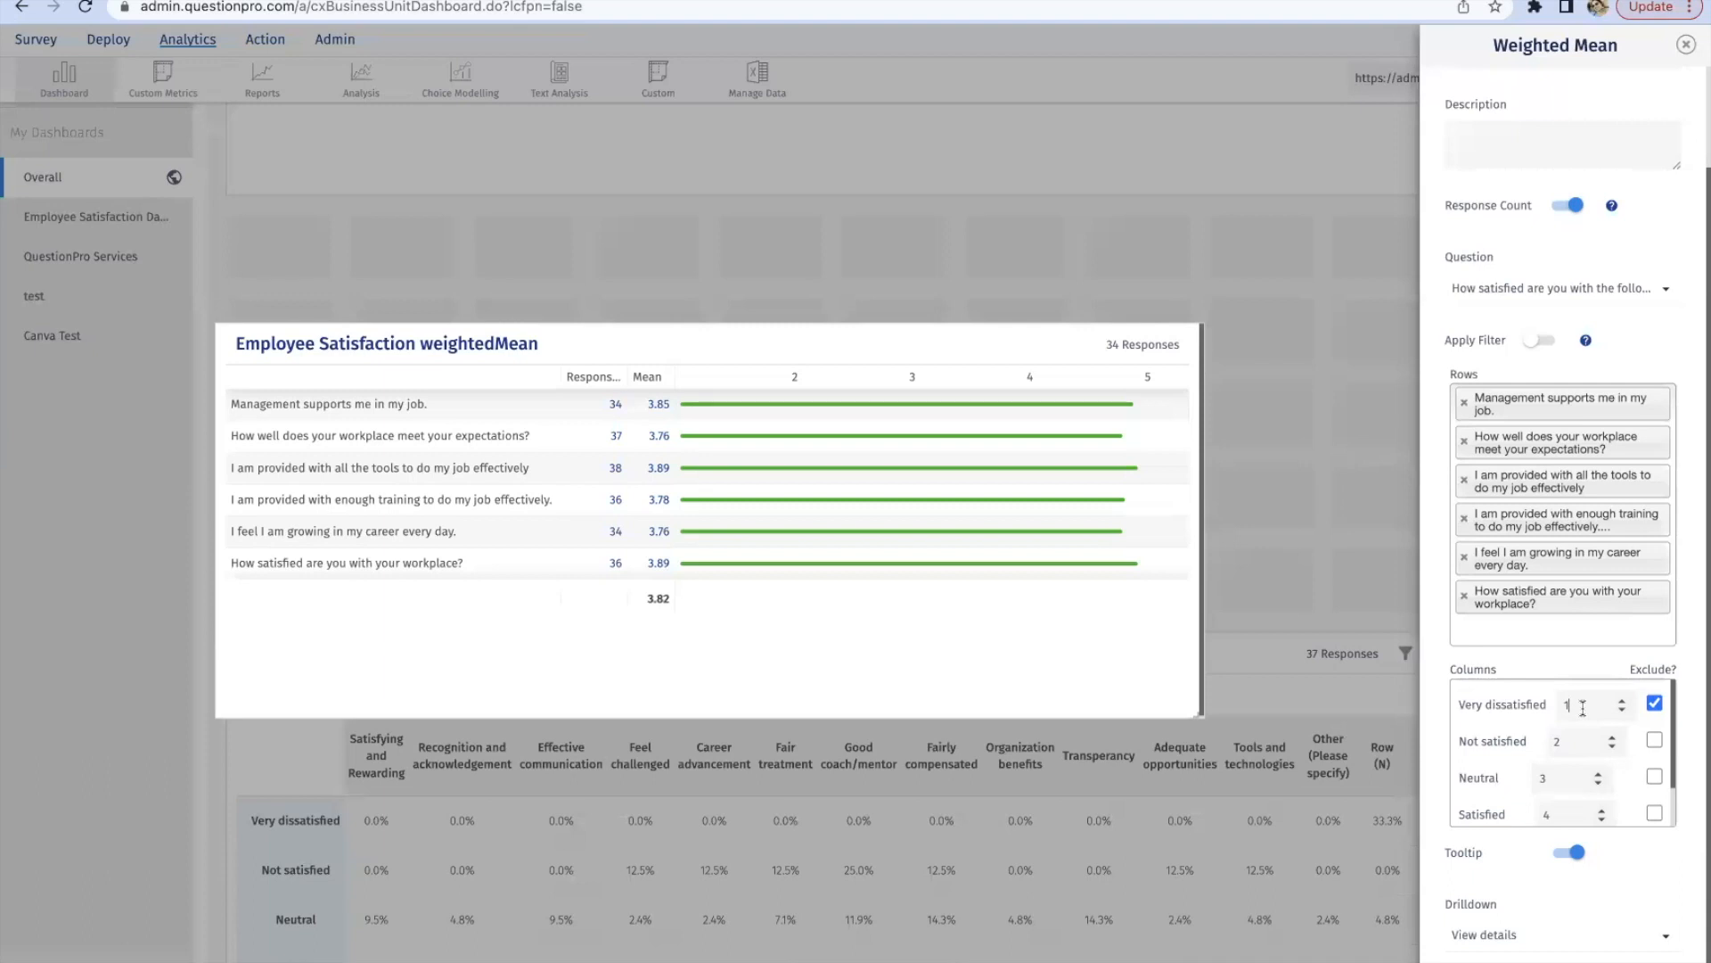
text(0)
click(1574, 742)
text(0)
click(1562, 777)
text(0)
click(1555, 806)
text(0)
scroll(1560, 784, down, 1)
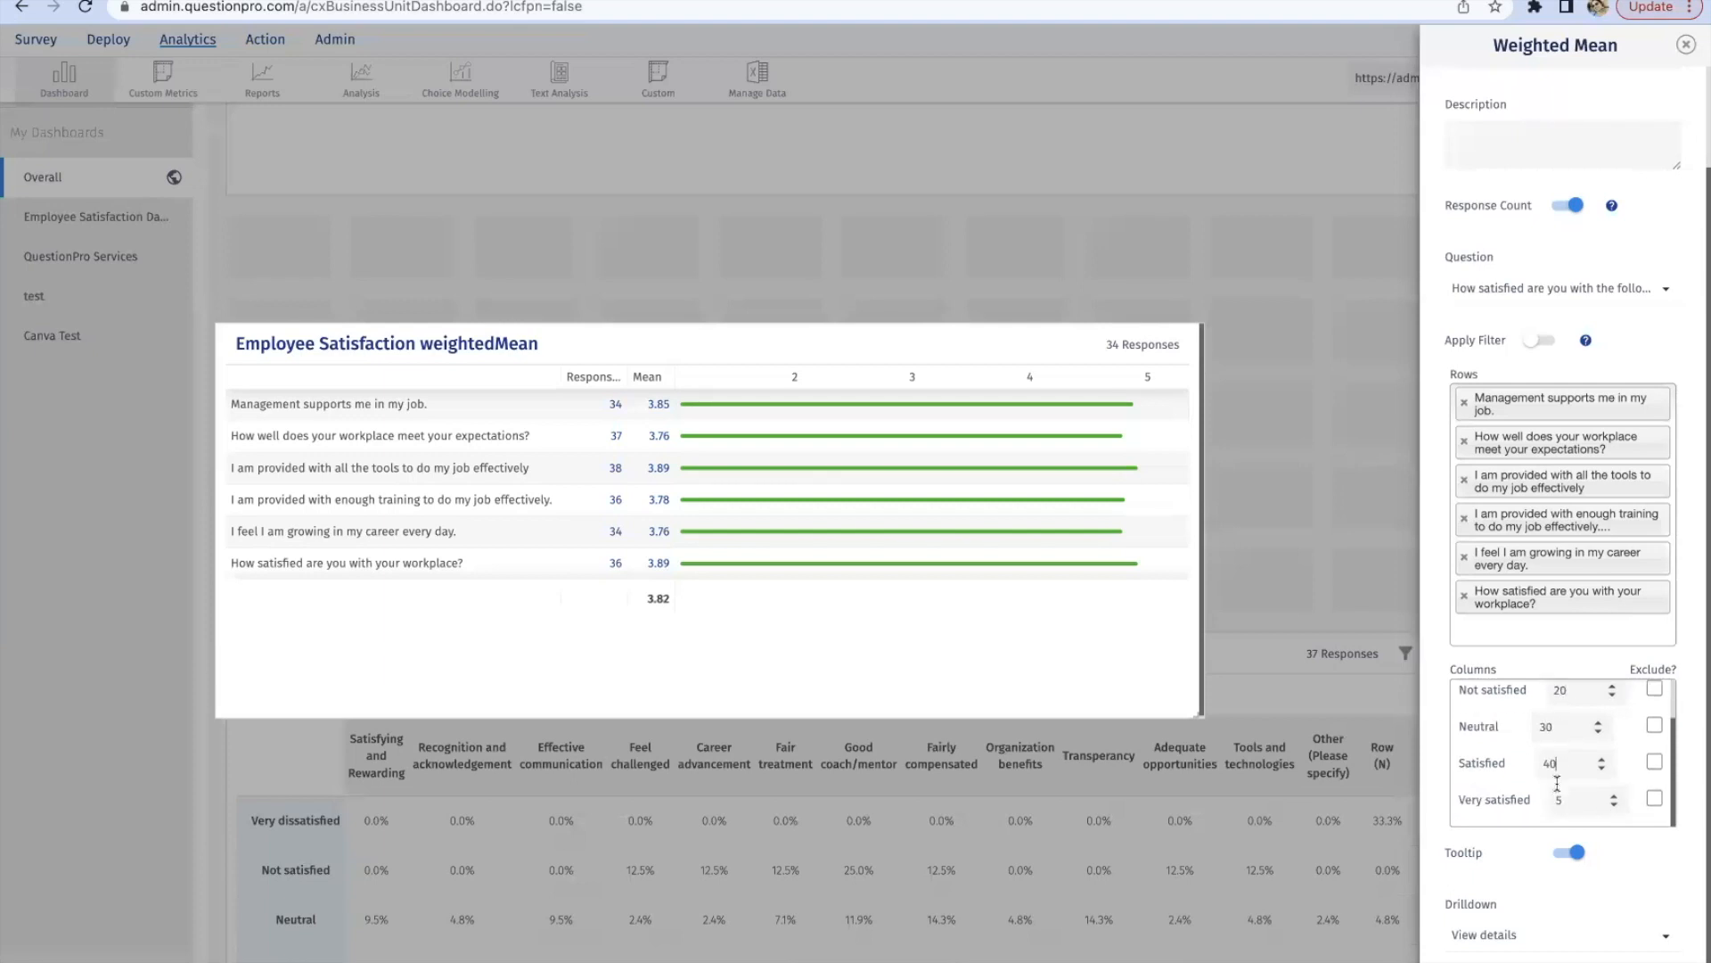
scroll(1596, 772, up, 2)
scroll(1597, 771, down, 2)
click(1562, 800)
scroll(1562, 856, down, 2)
click(1563, 917)
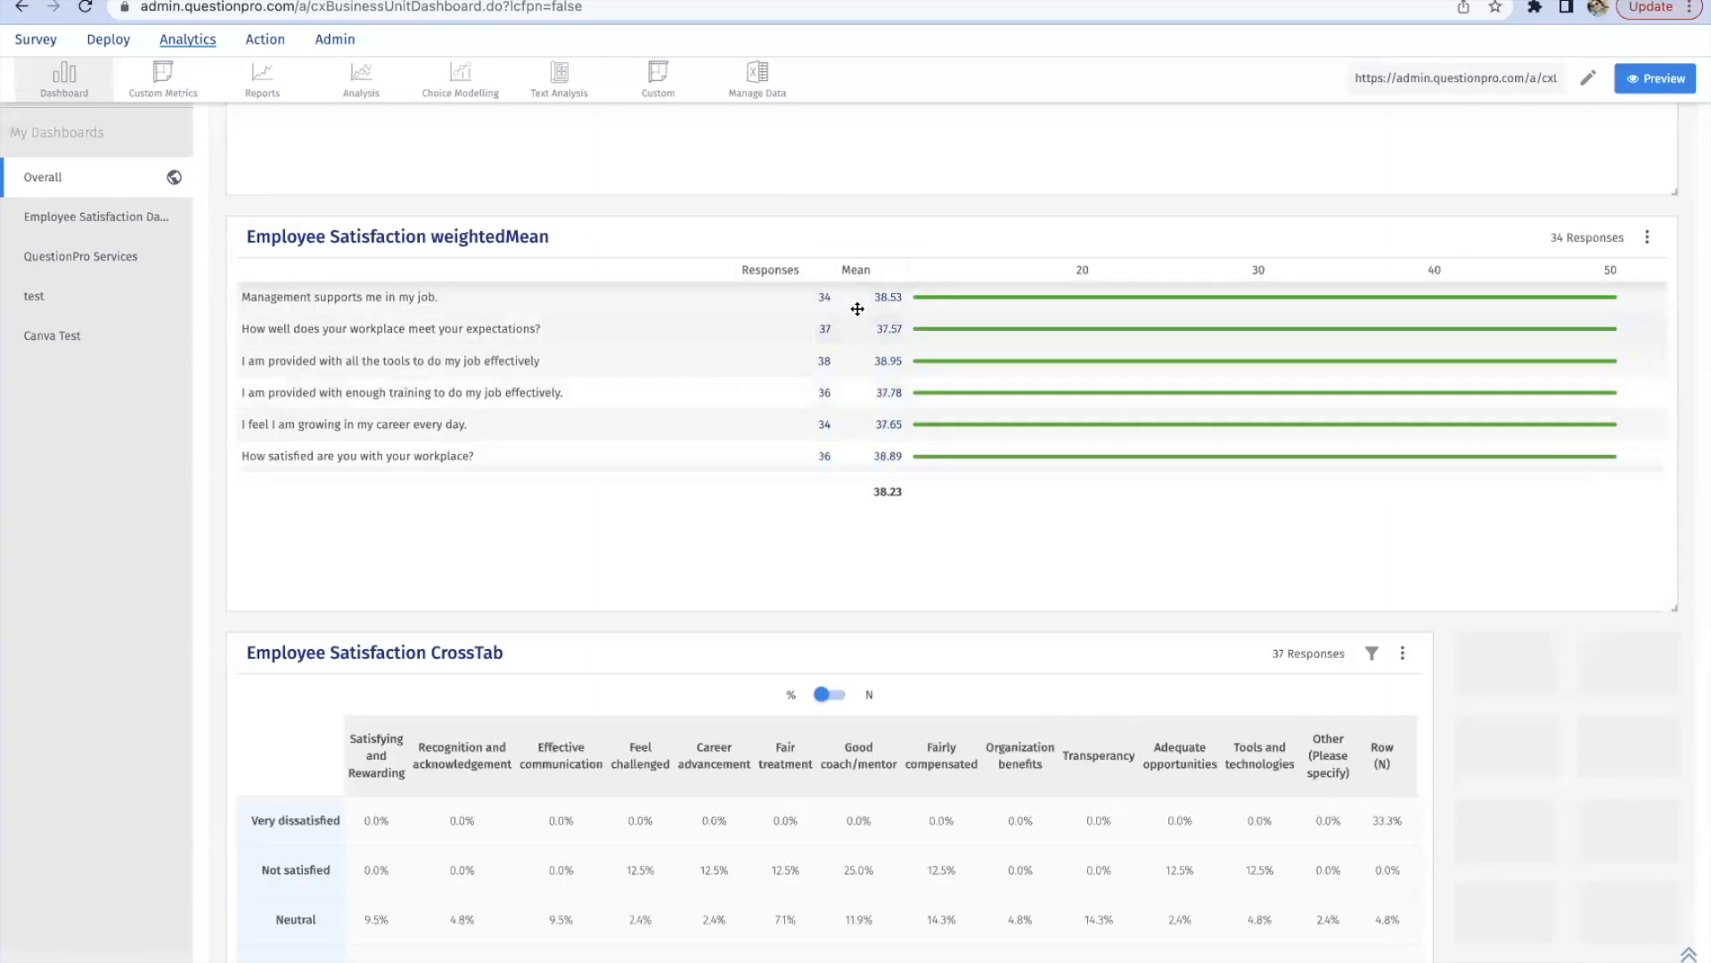
Step: Reopen the Employee Satisfaction weightedMean widget's settings, also exclude the Not satisfied column, and save
click(1648, 239)
click(1617, 145)
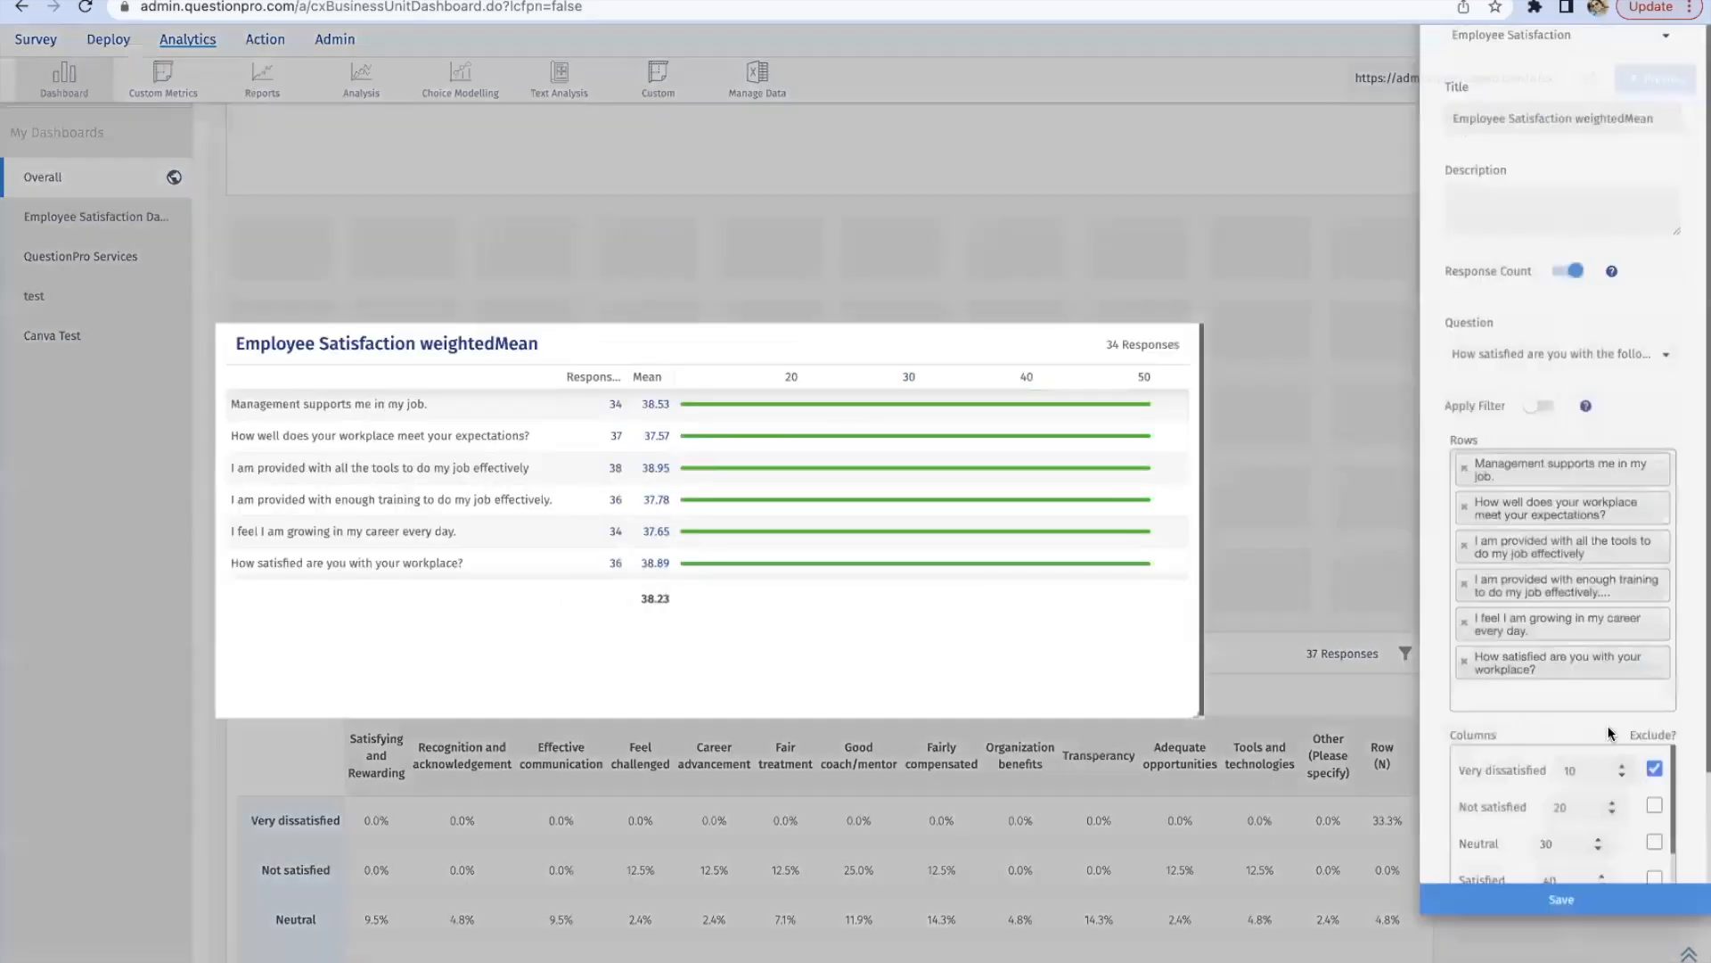
scroll(1632, 744, down, 2)
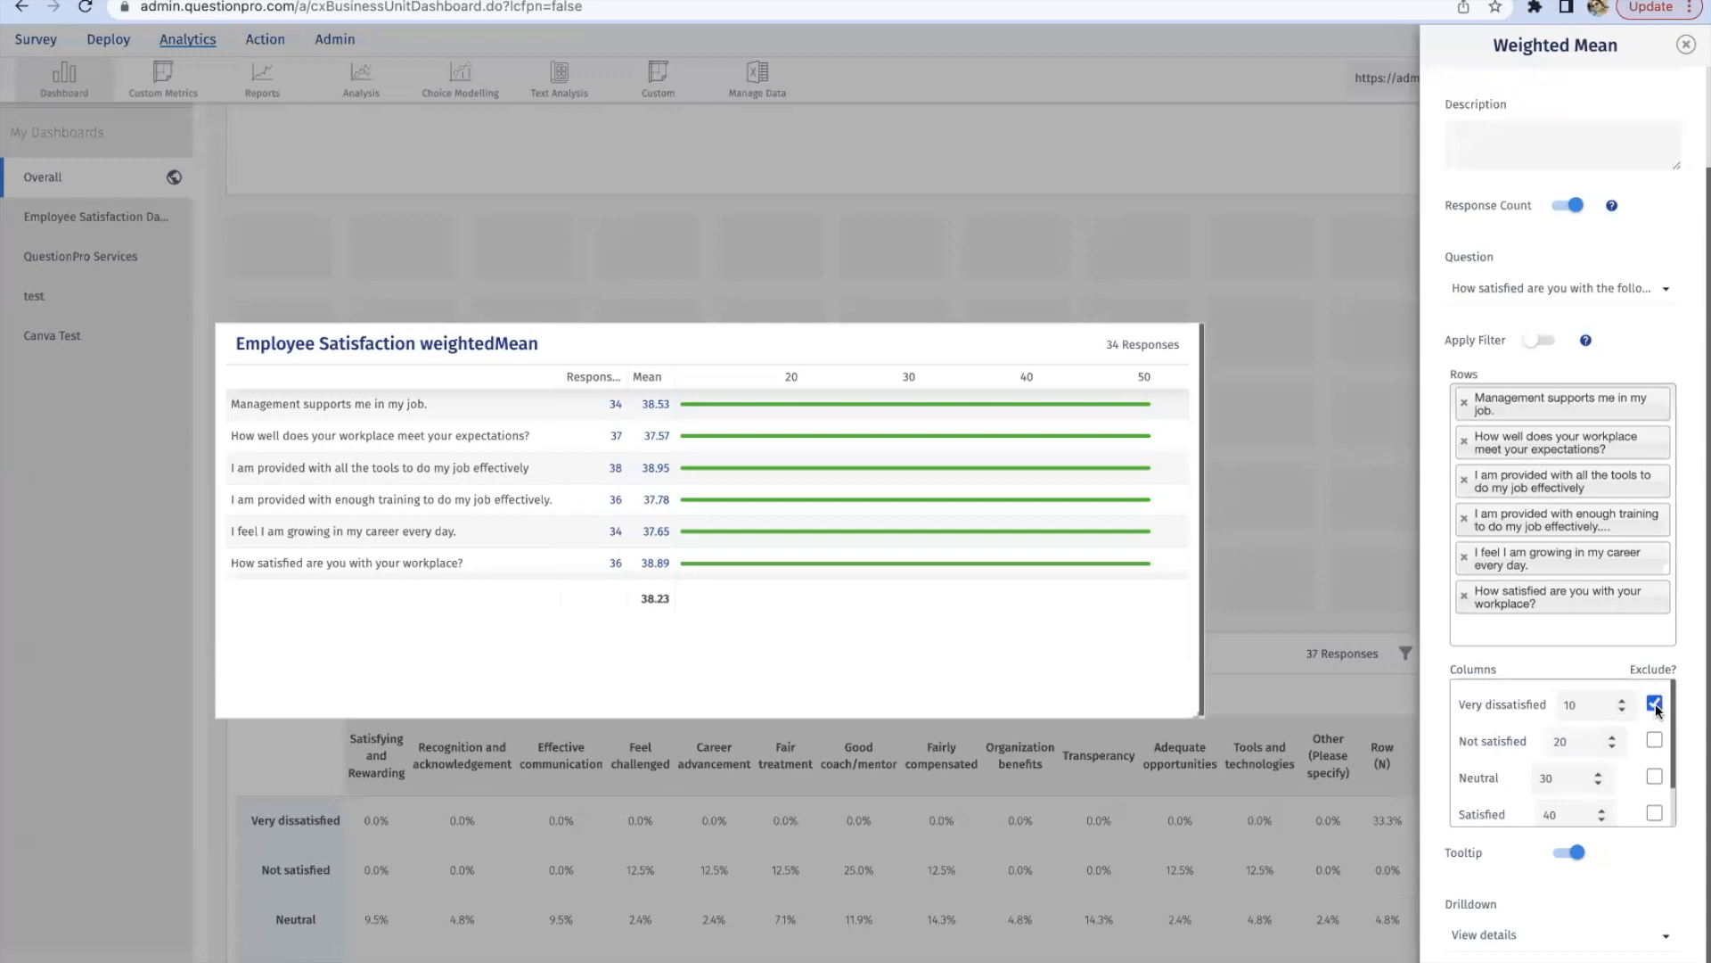
click(1655, 740)
click(1520, 940)
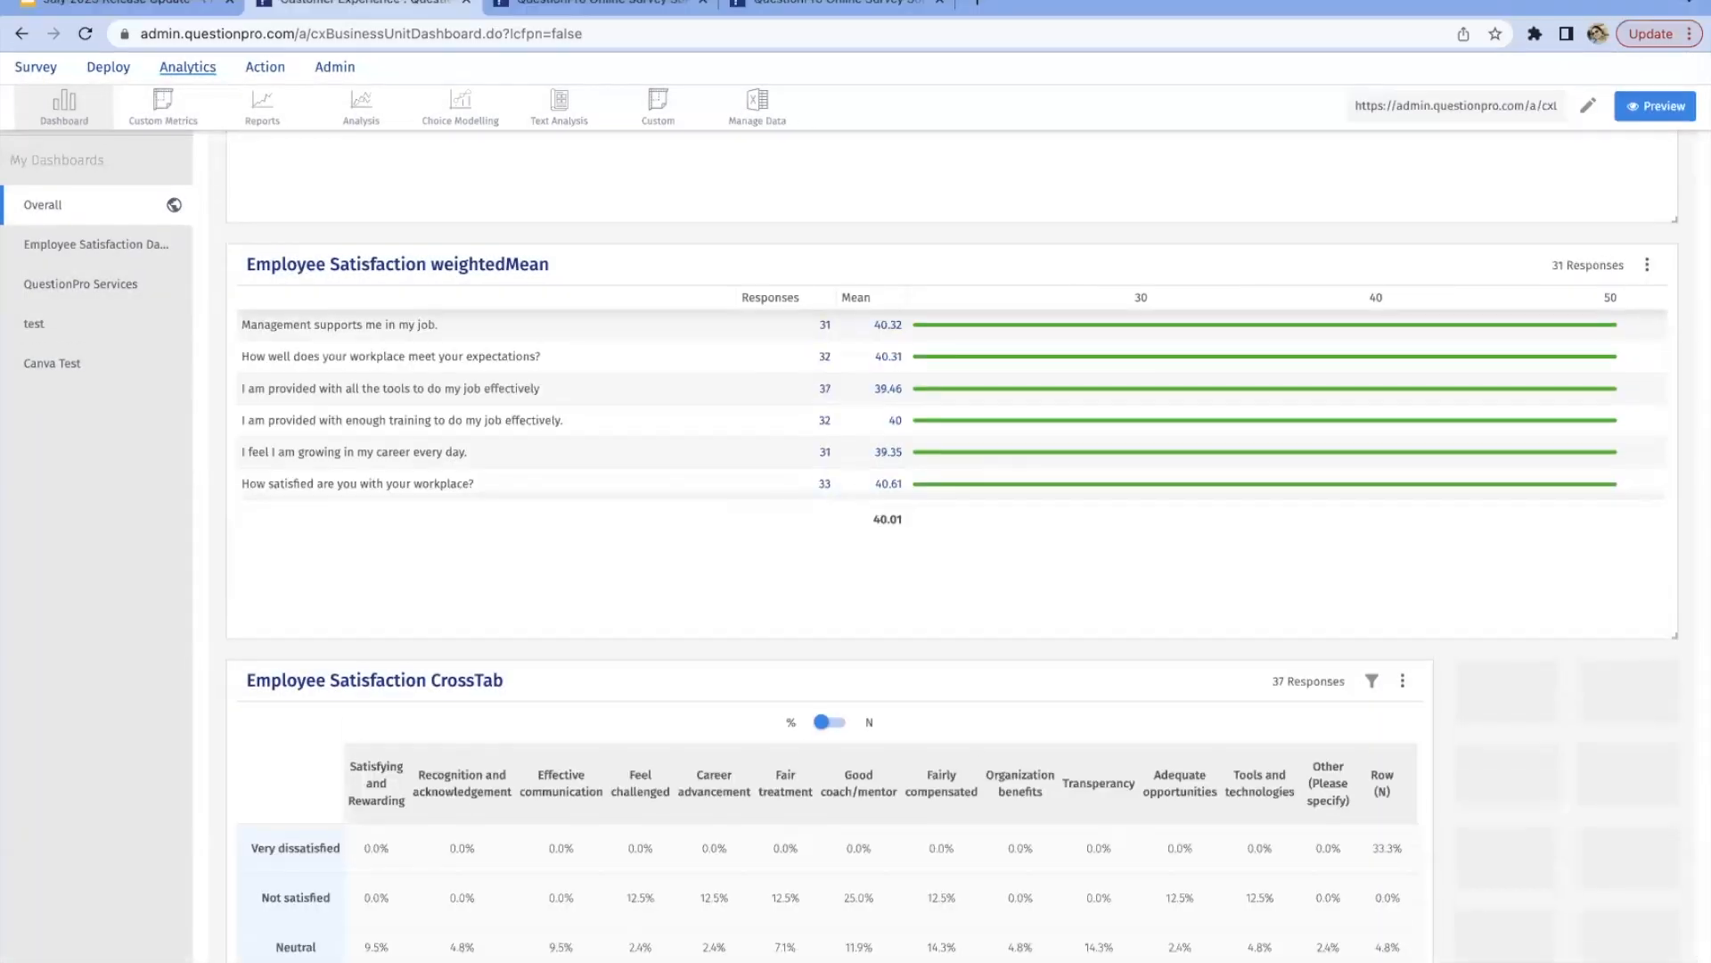
Step: Switch to the Google Slides deck, start presenting and advance to the Enhanced Closed Loop Integration with the CX Core Platform slide
click(174, 20)
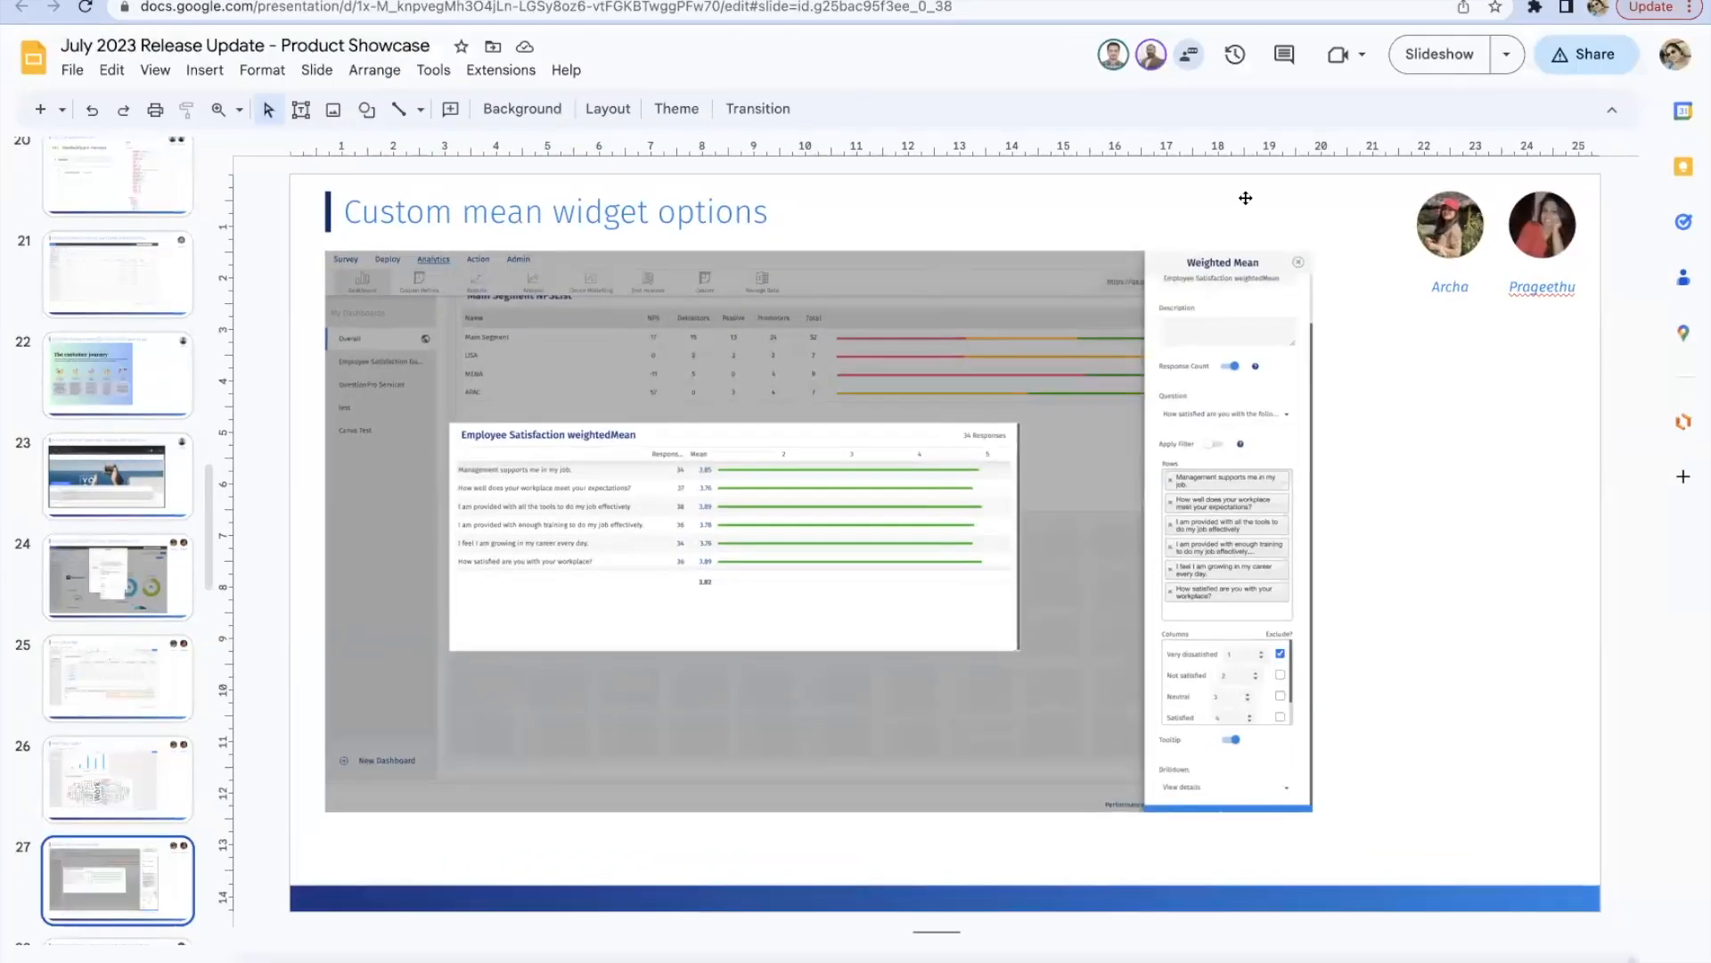
click(1414, 61)
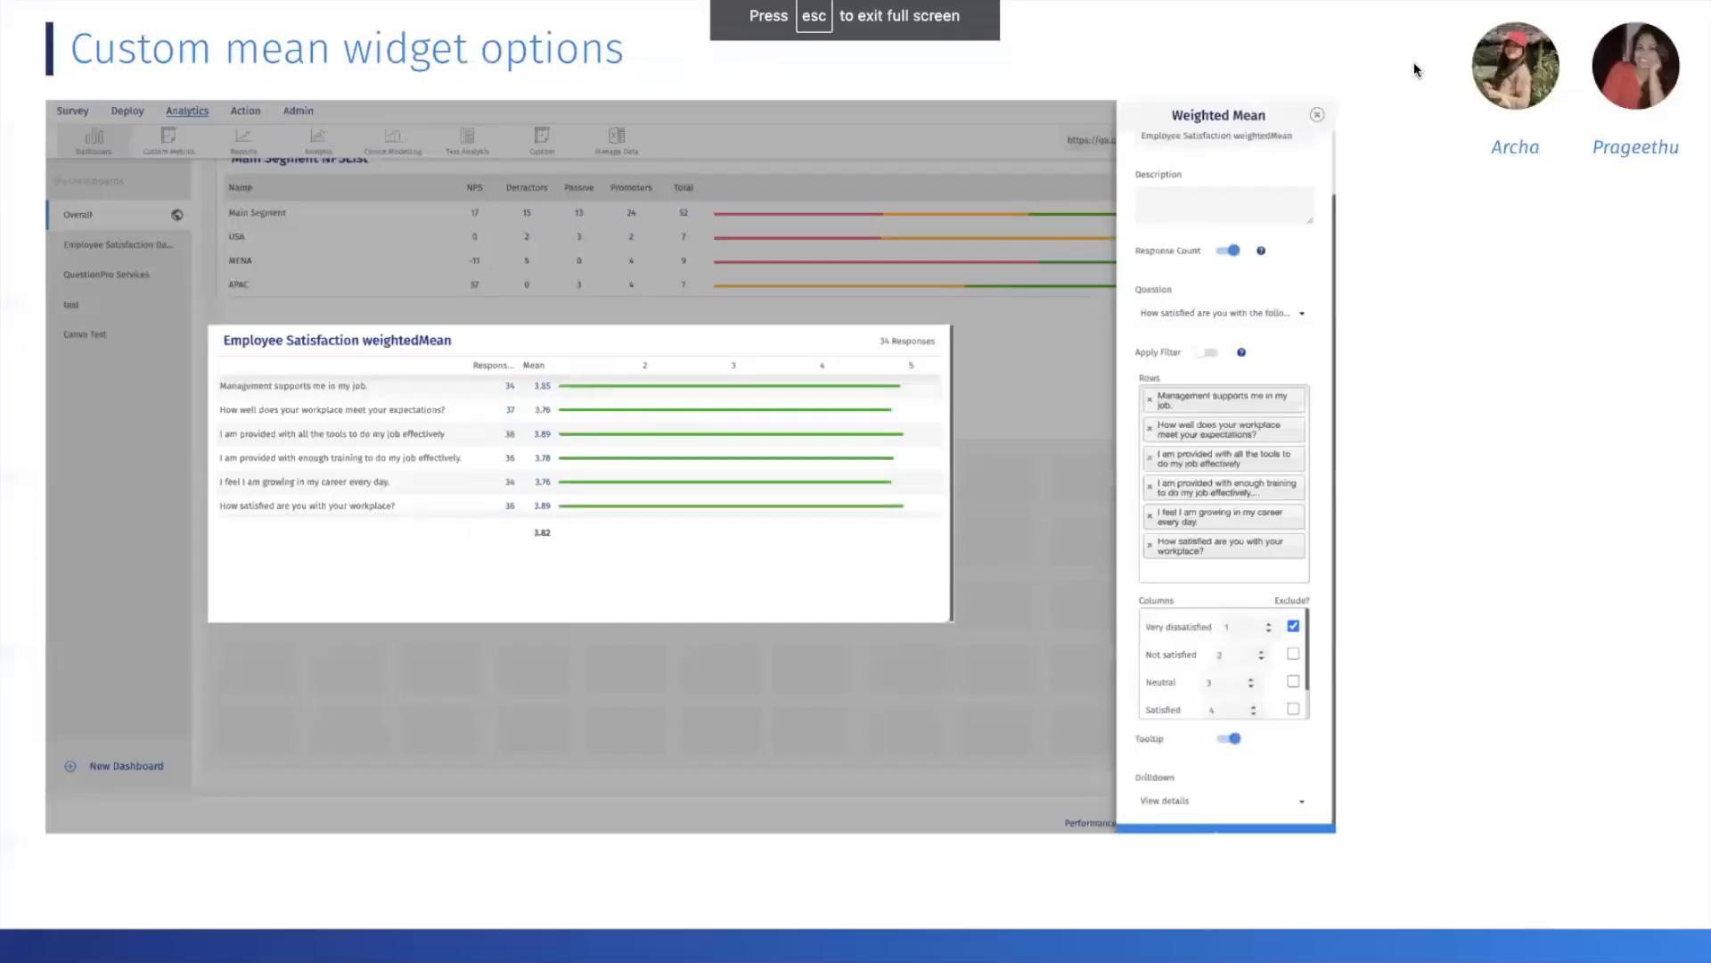
key(Right)
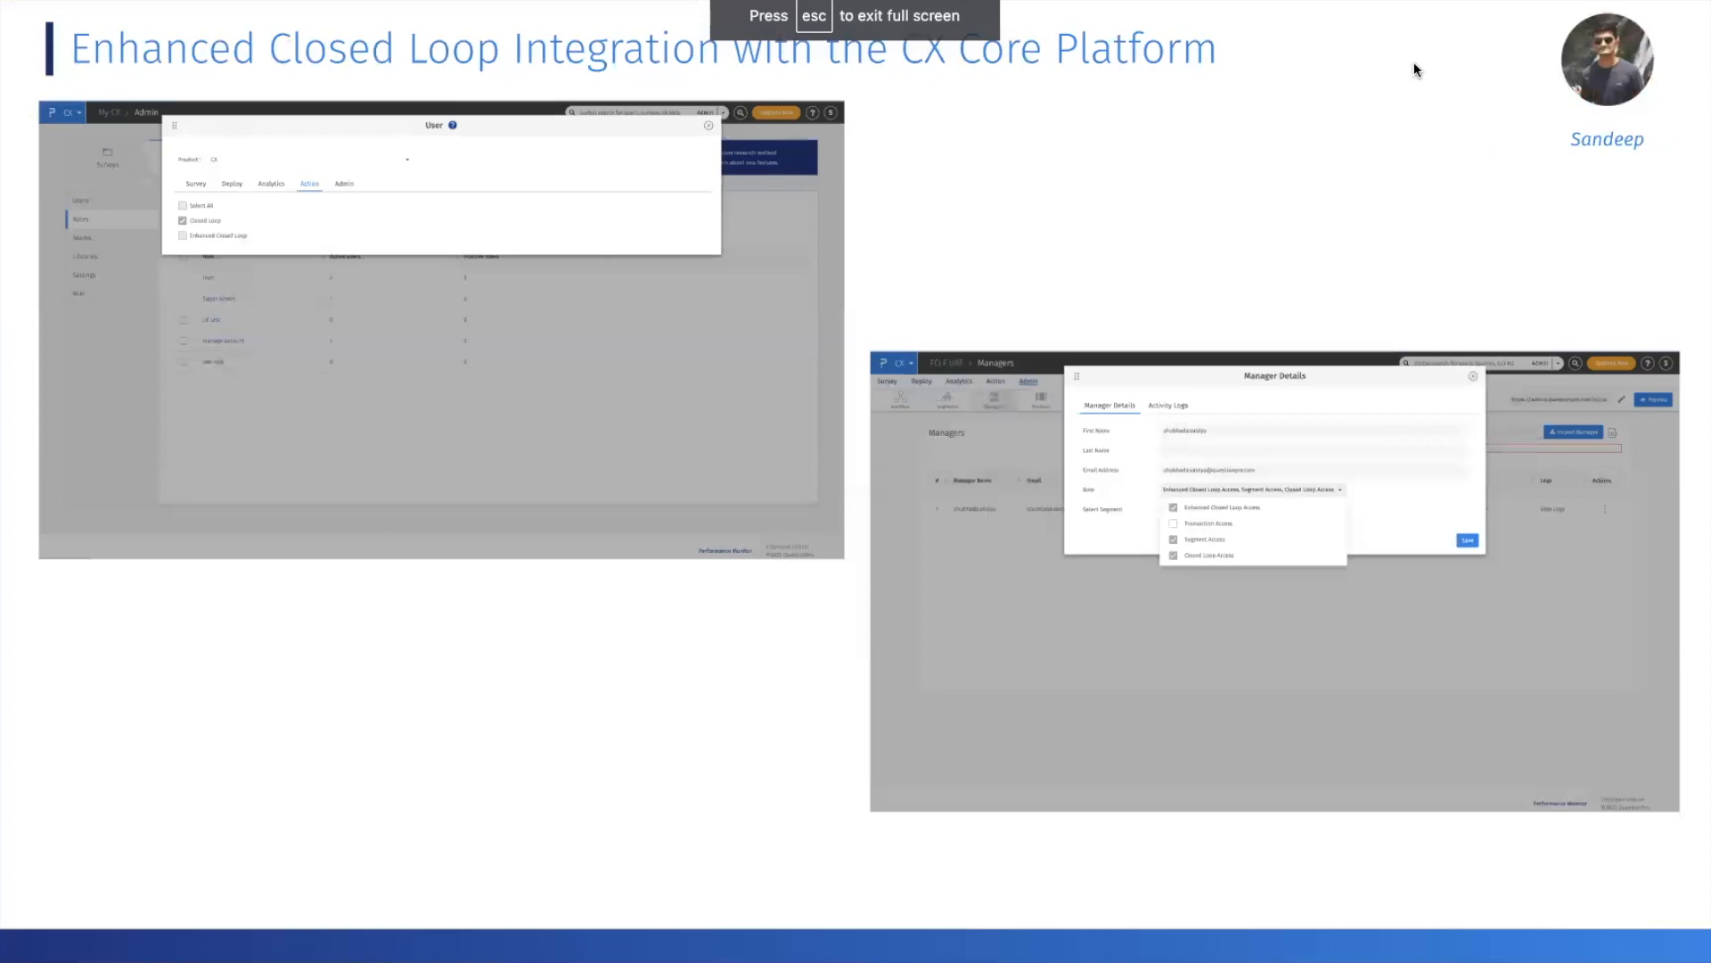